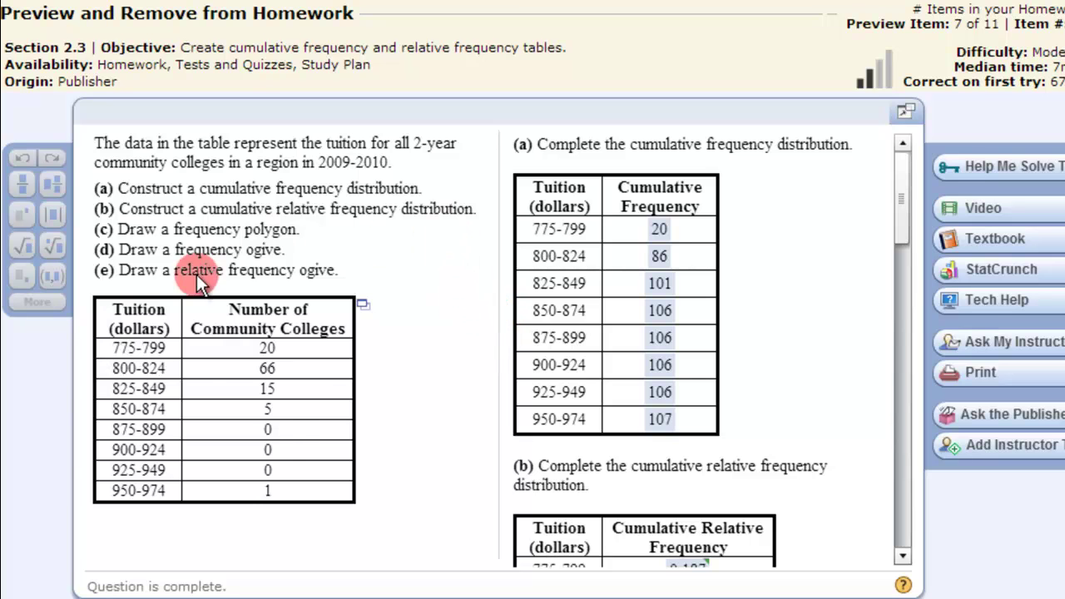
Step: Copy the MyStatLab tuition table to the clipboard and switch to the Excel workbook
{"action": "left_click", "coordinate": [363, 308]}
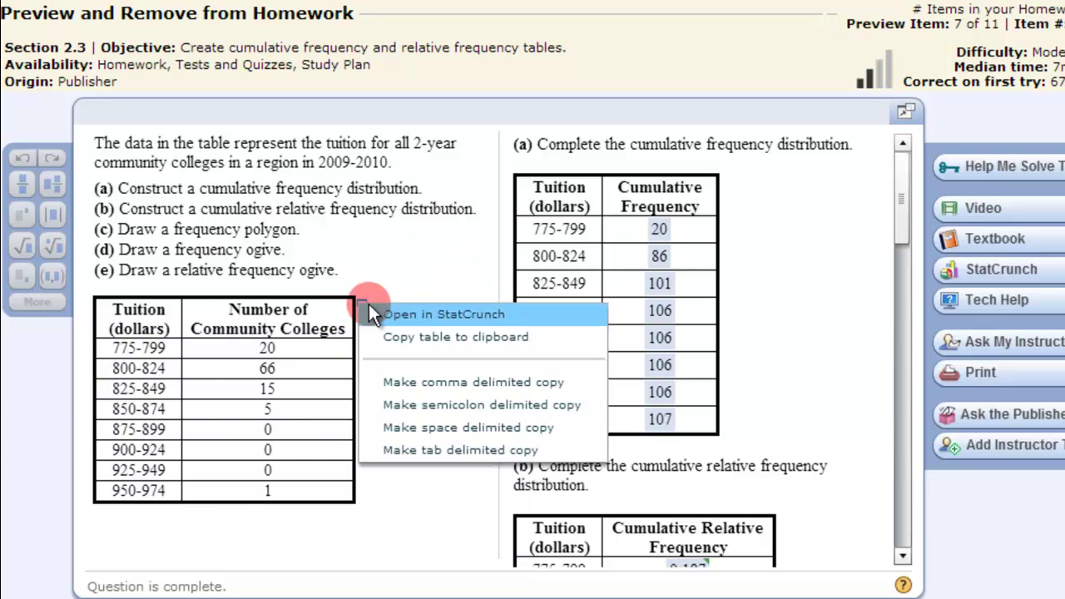
{"action": "left_click", "coordinate": [406, 338]}
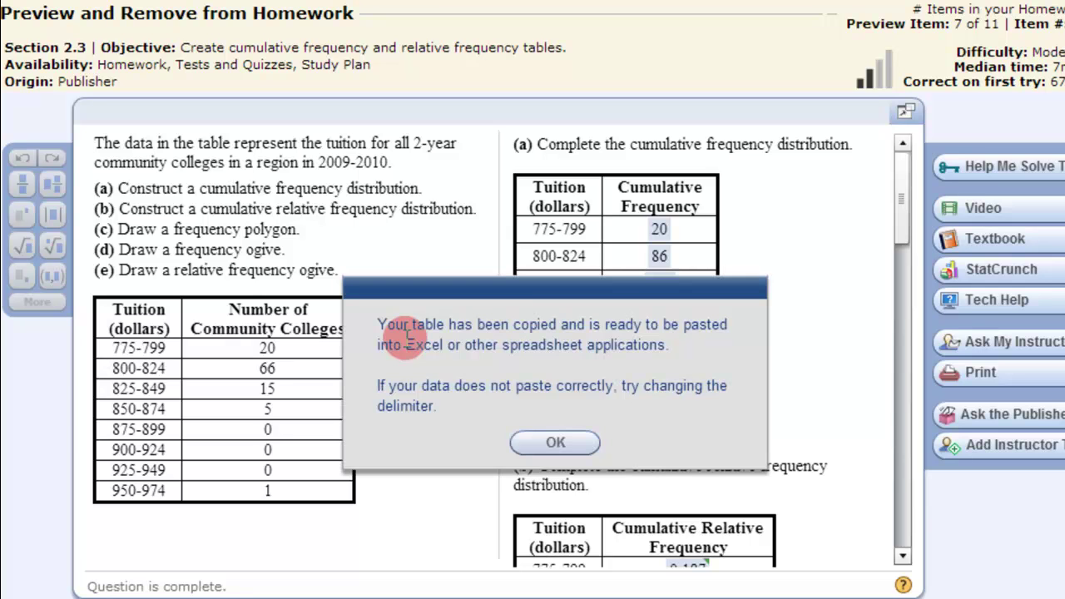
{"action": "left_click", "coordinate": [554, 444]}
{"action": "key", "text": "alt+Tab"}
Step: Paste the tuition table at B2, widen columns B and C, and centre B2:C10
{"action": "left_click", "coordinate": [157, 231]}
{"action": "key", "text": "ctrl+v"}
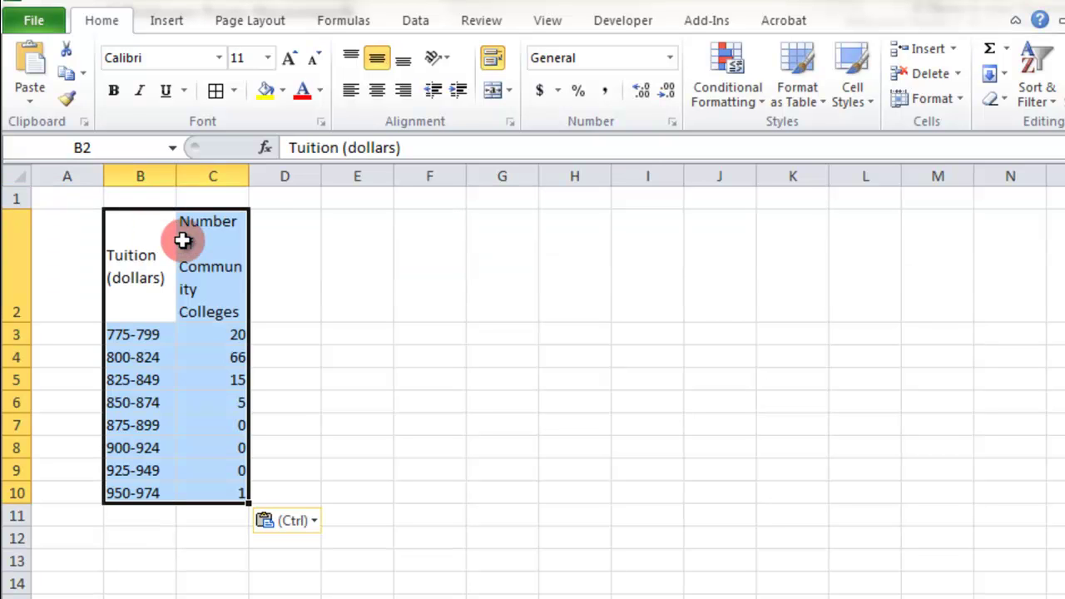
{"action": "left_click_drag", "start_coordinate": [249, 177], "coordinate": [303, 177]}
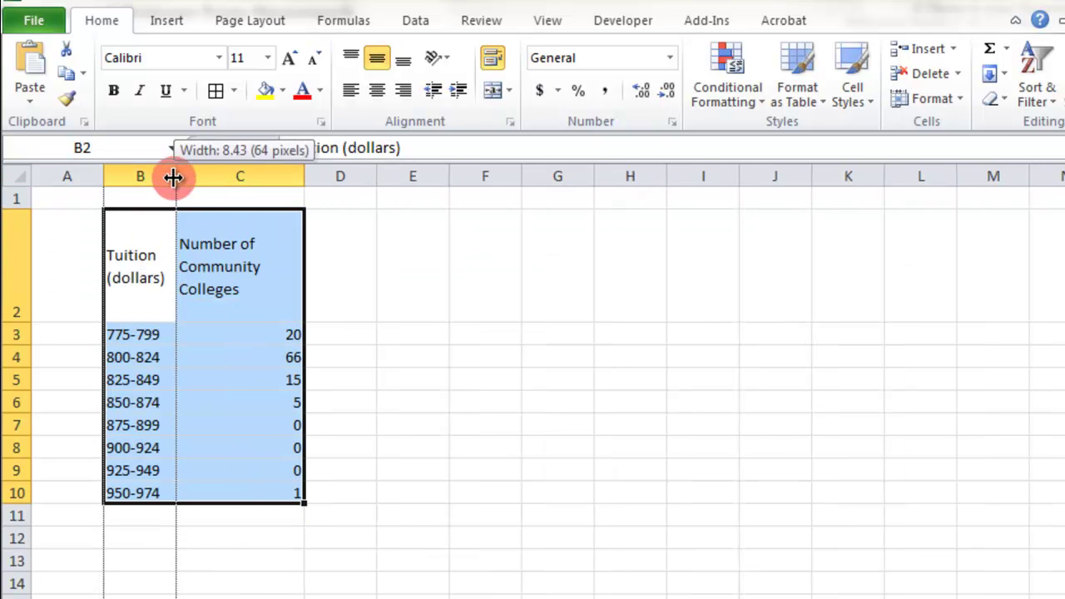
{"action": "left_click_drag", "start_coordinate": [173, 177], "coordinate": [196, 177]}
{"action": "left_click_drag", "start_coordinate": [178, 228], "coordinate": [308, 493]}
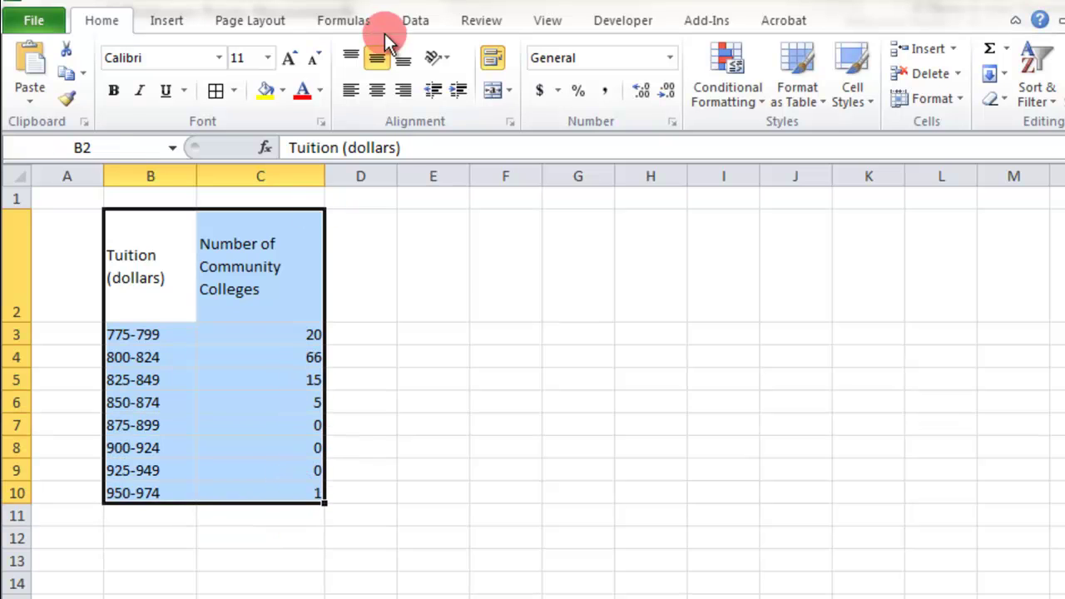
{"action": "left_click", "coordinate": [377, 90]}
Step: Copy the first count 20 from C3 into D3
{"action": "left_click", "coordinate": [449, 353]}
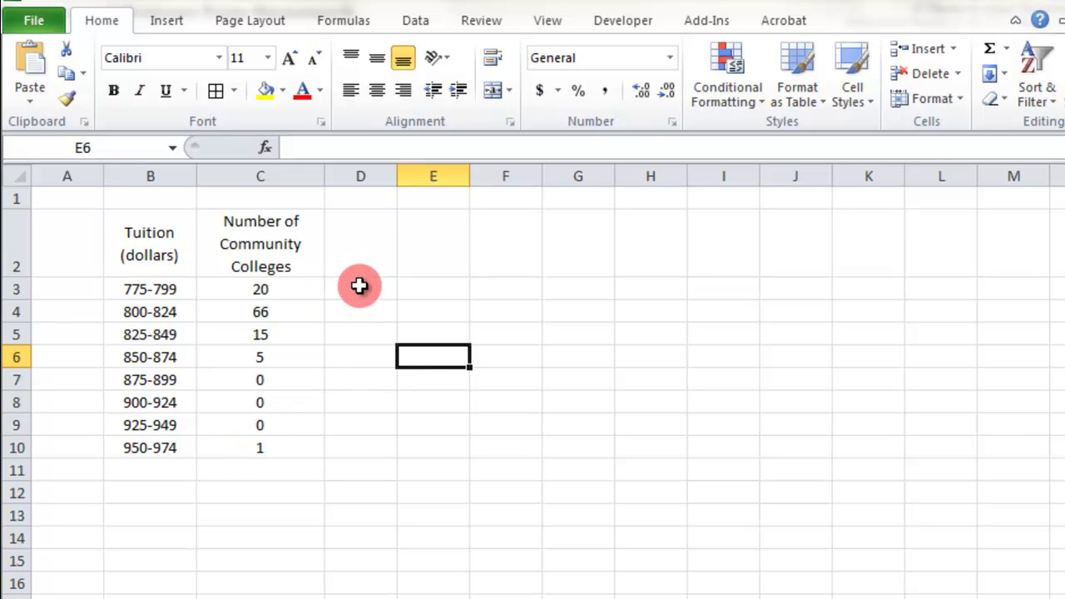
{"action": "left_click", "coordinate": [295, 284]}
{"action": "left_click_drag", "start_coordinate": [330, 295], "coordinate": [384, 306]}
Step: Enter the running total =SUM(C3:C4) in D4
{"action": "left_click", "coordinate": [373, 308]}
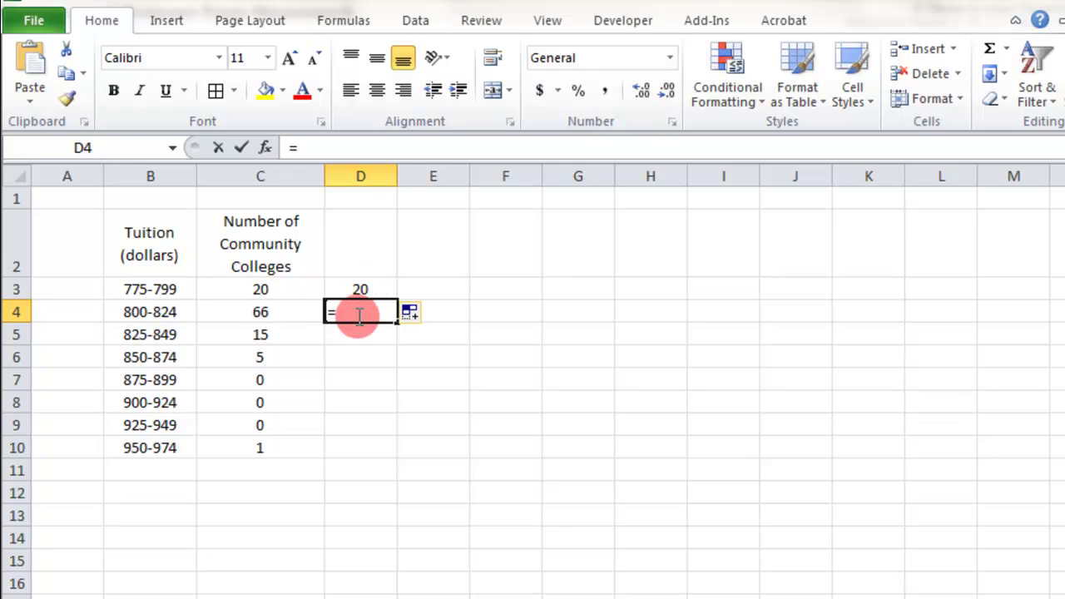
{"action": "type", "text": "="}
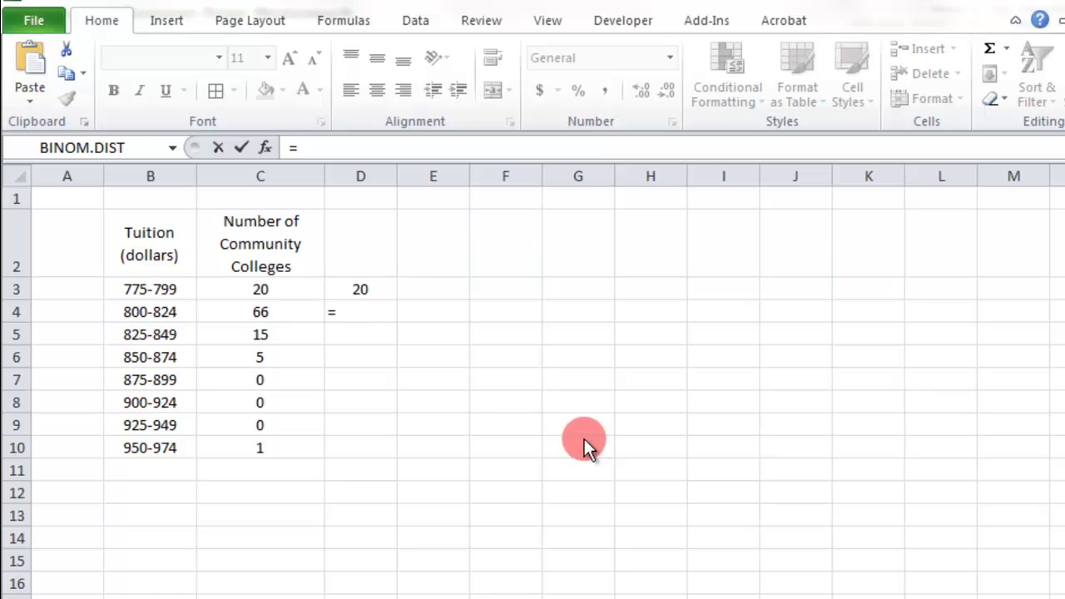
{"action": "left_click", "coordinate": [358, 306]}
{"action": "type", "text": "SUM"}
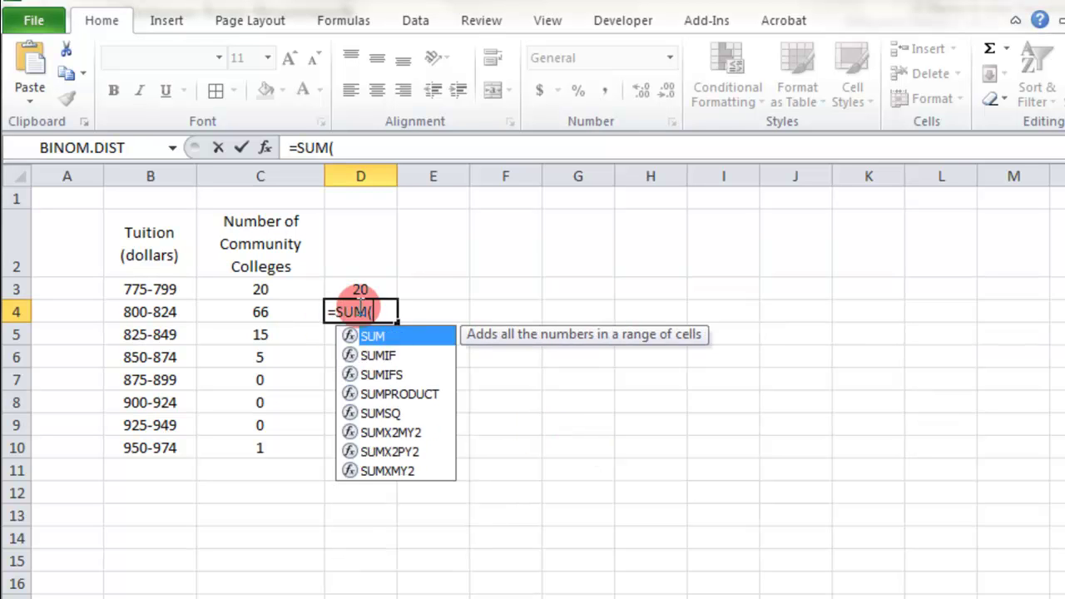
{"action": "type", "text": "("}
{"action": "left_click_drag", "start_coordinate": [273, 291], "coordinate": [276, 309]}
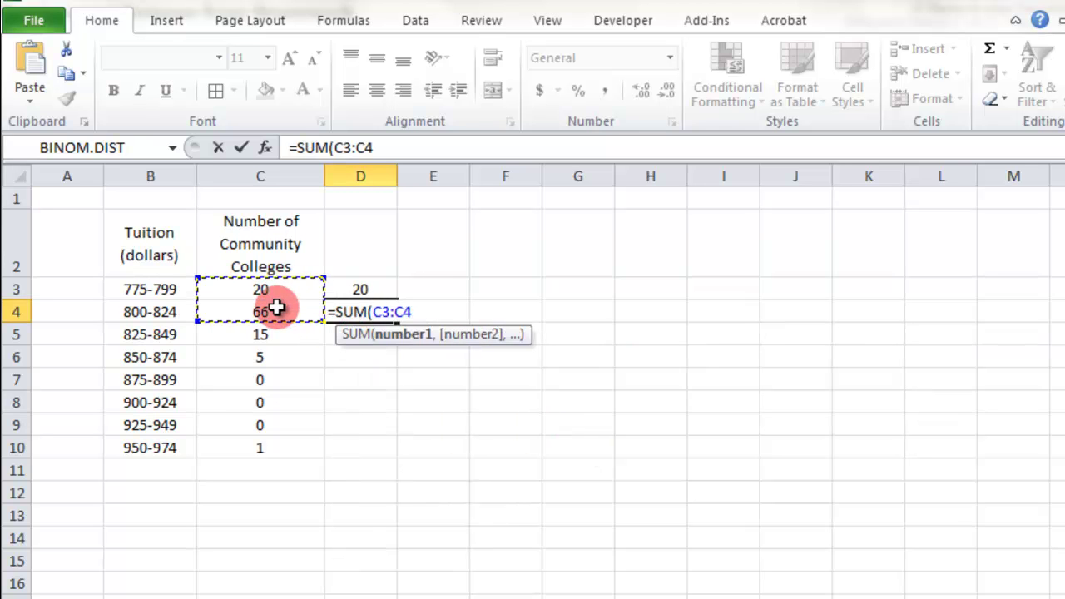
{"action": "key", "text": "Return"}
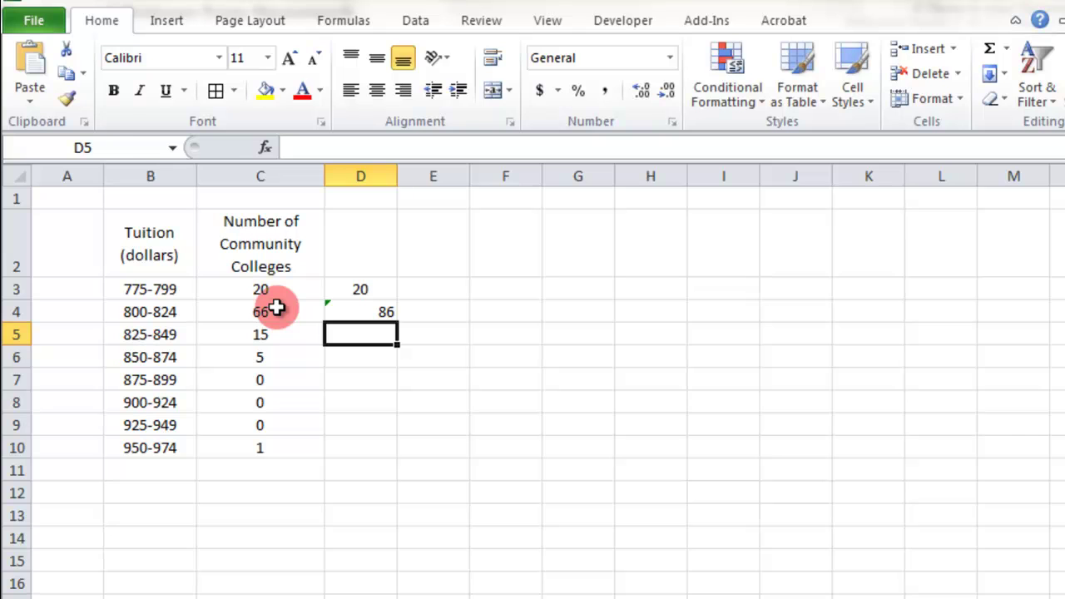
Step: Add running totals =SUM(C3:C5) in D5 and =SUM(C3:C6) in D6
{"action": "type", "text": "=SUM("}
{"action": "left_click_drag", "start_coordinate": [300, 295], "coordinate": [274, 328]}
{"action": "key", "text": "Return"}
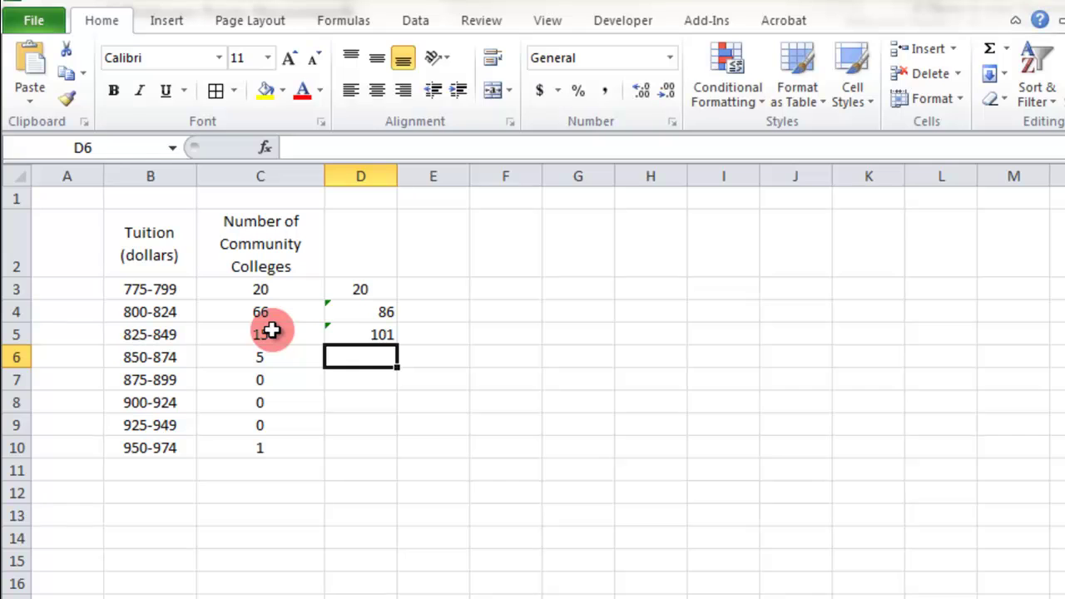
{"action": "type", "text": "=SUM("}
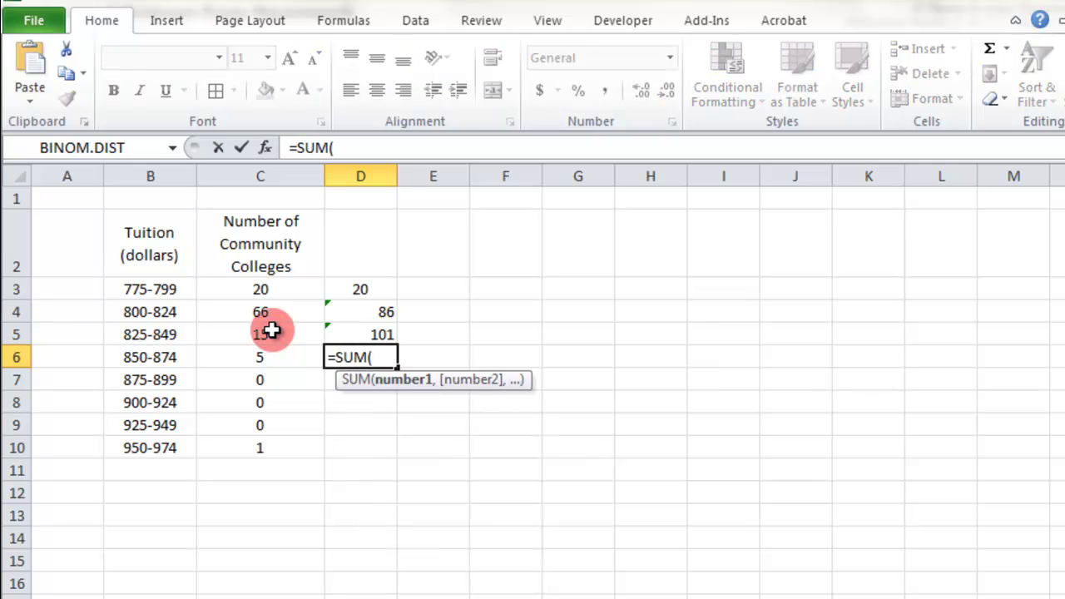
{"action": "left_click_drag", "start_coordinate": [286, 291], "coordinate": [271, 355]}
{"action": "key", "text": "Return"}
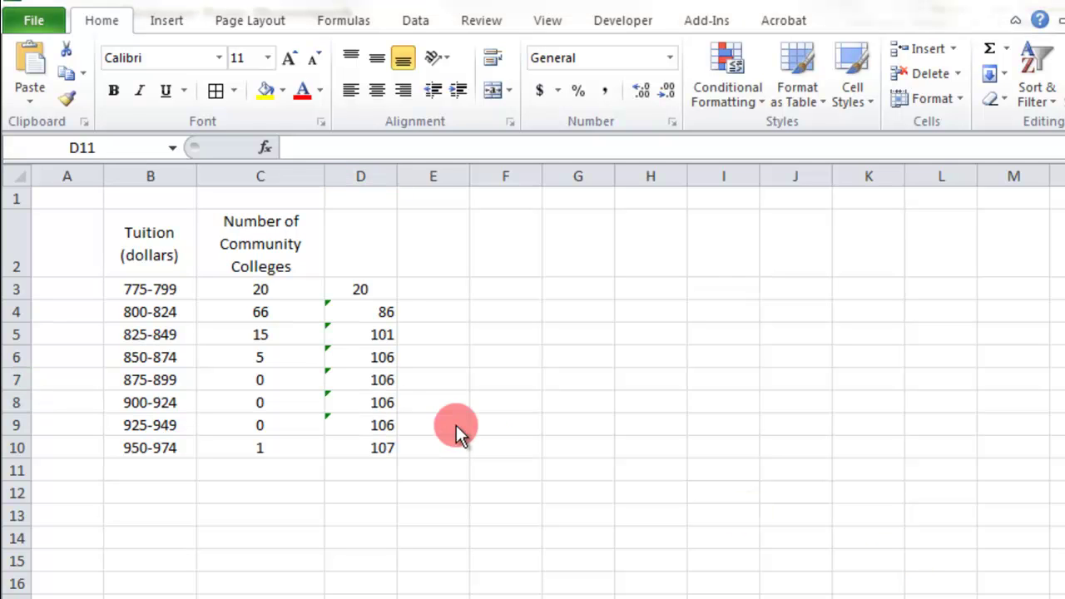
Step: Centre the cumulative totals in D3:D10
{"action": "left_click_drag", "start_coordinate": [361, 288], "coordinate": [364, 439]}
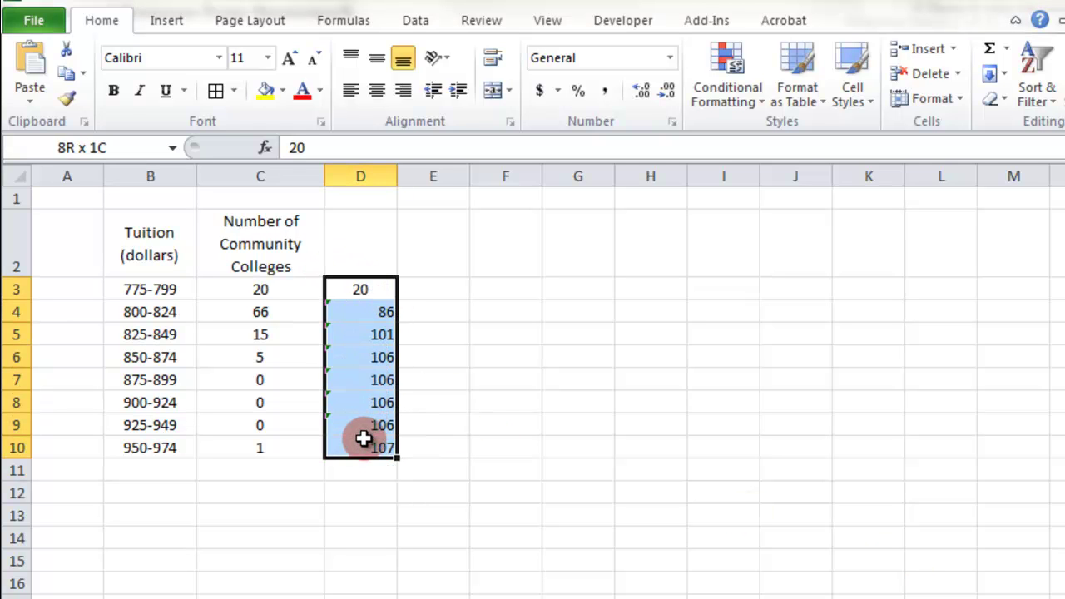
{"action": "left_click", "coordinate": [377, 89]}
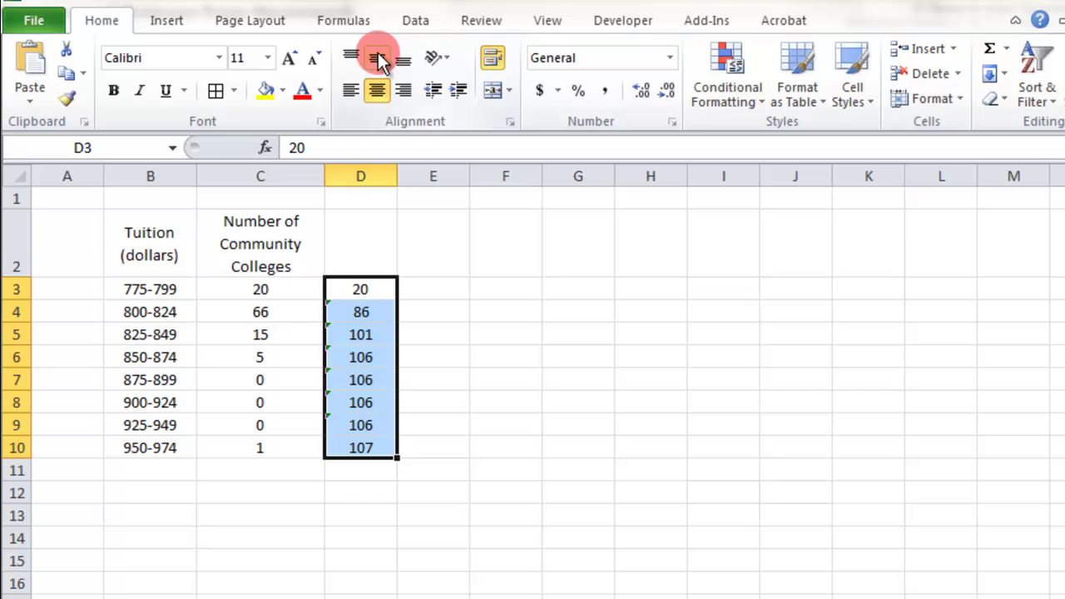
{"action": "left_click", "coordinate": [437, 334]}
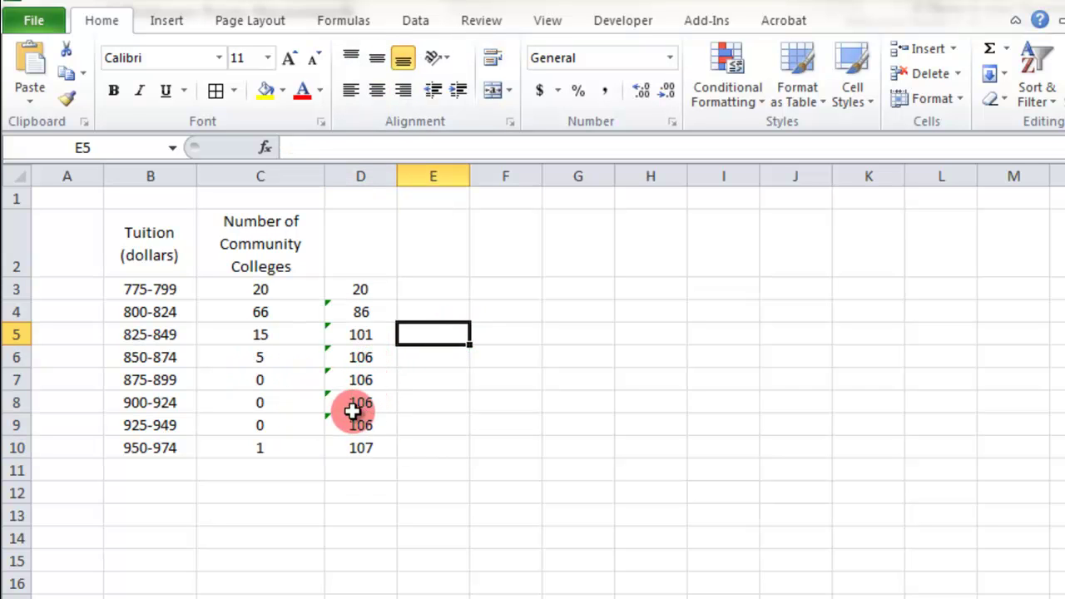
Step: Test the totals by entering 6 in C7, then undo the change
{"action": "left_click", "coordinate": [265, 381]}
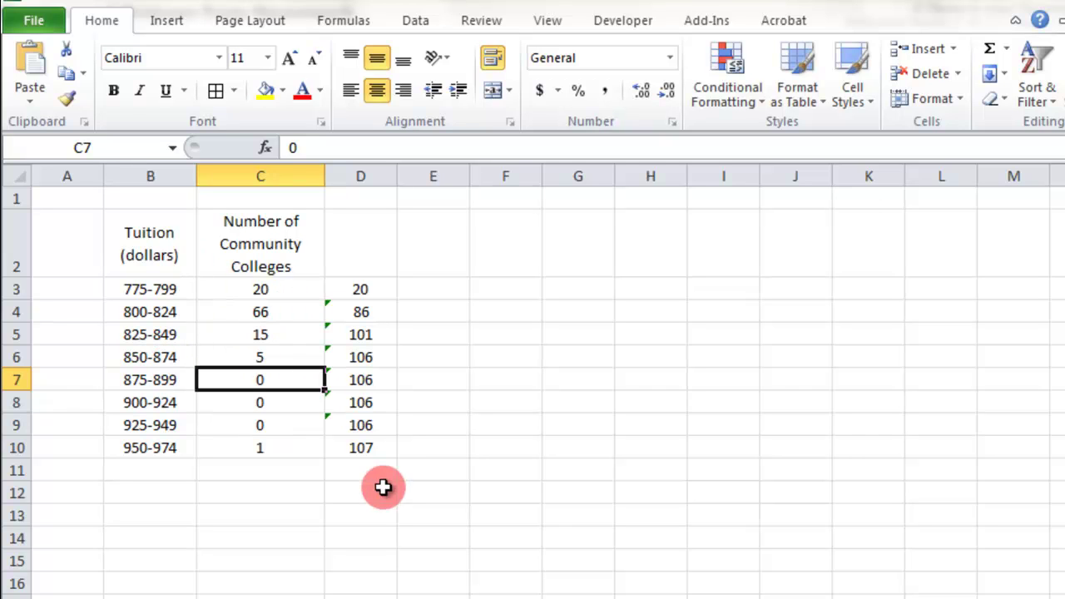
{"action": "type", "text": "6"}
{"action": "key", "text": "Return"}
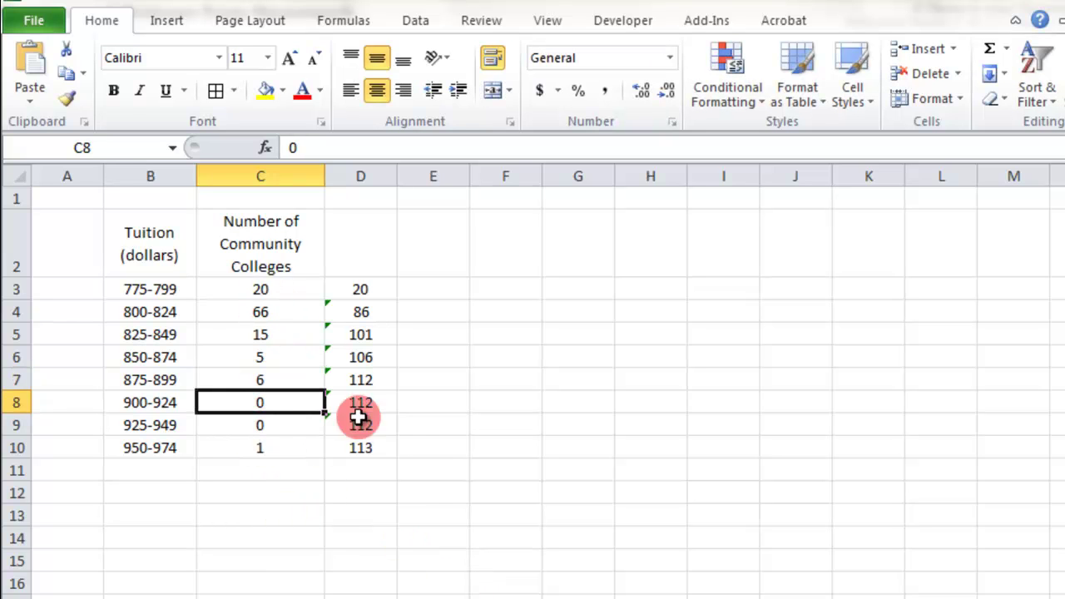
{"action": "key", "text": "ctrl+z"}
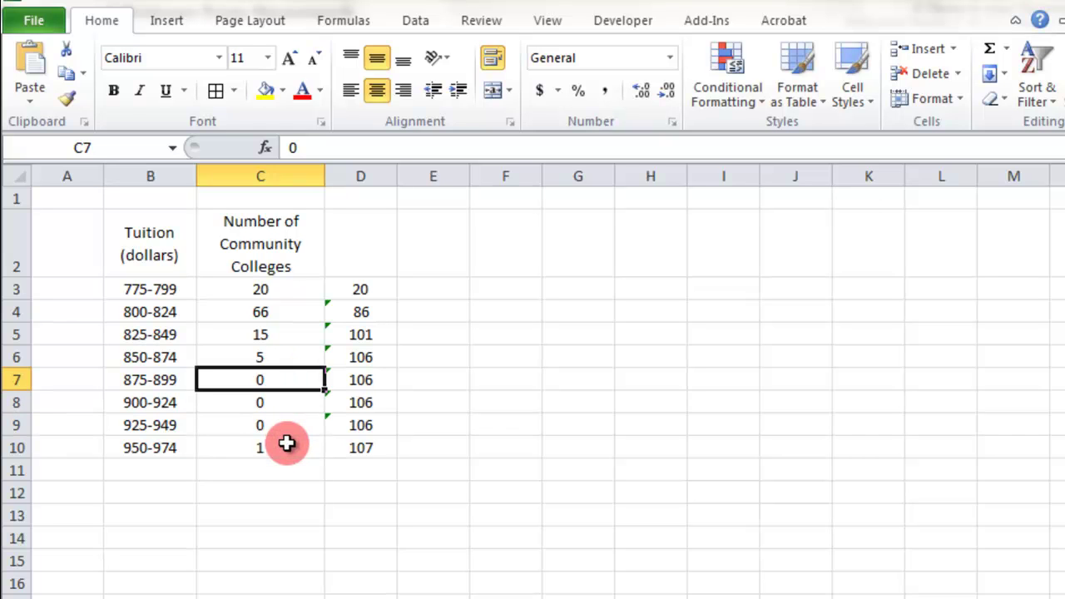
{"action": "left_click", "coordinate": [400, 469]}
Step: Head D2 'Cumulative Frequency', centred, wrapped and middle-aligned in a widened column D
{"action": "left_click", "coordinate": [364, 258]}
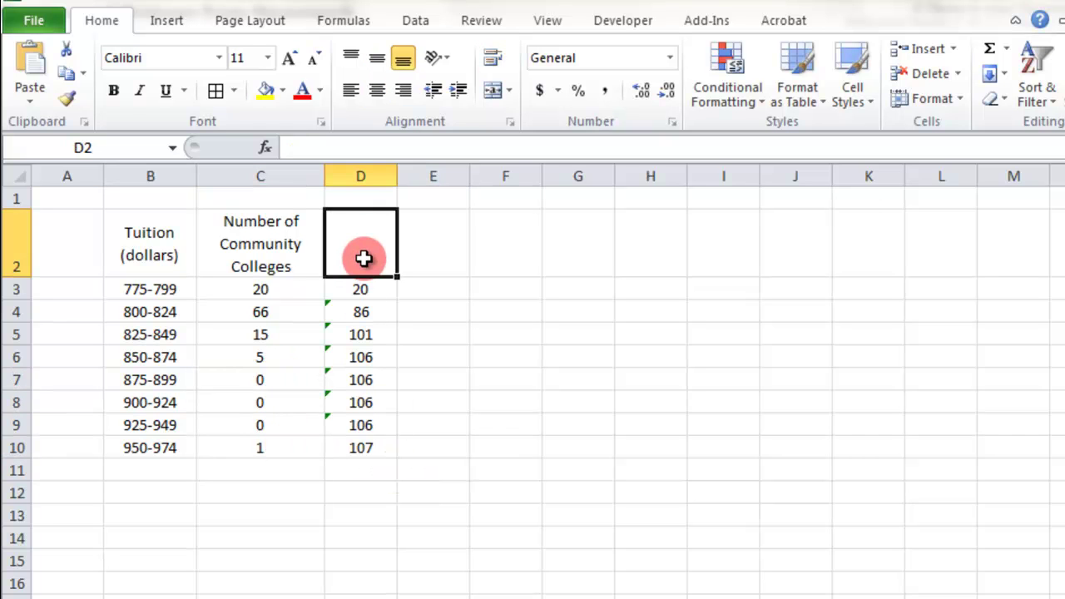
{"action": "type", "text": "Cumulative Freq"}
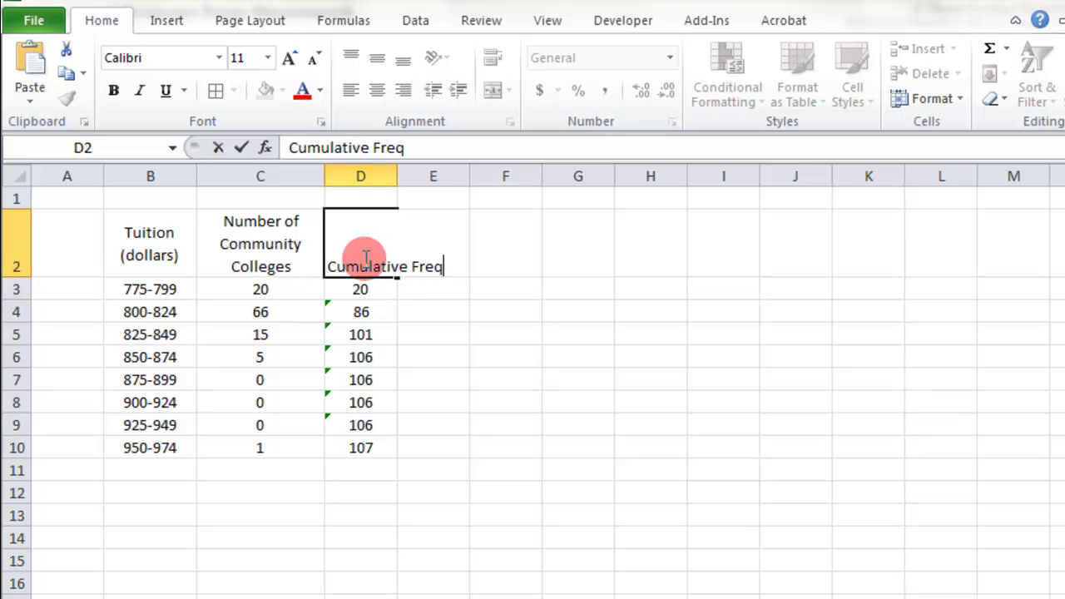
{"action": "key", "text": "Return"}
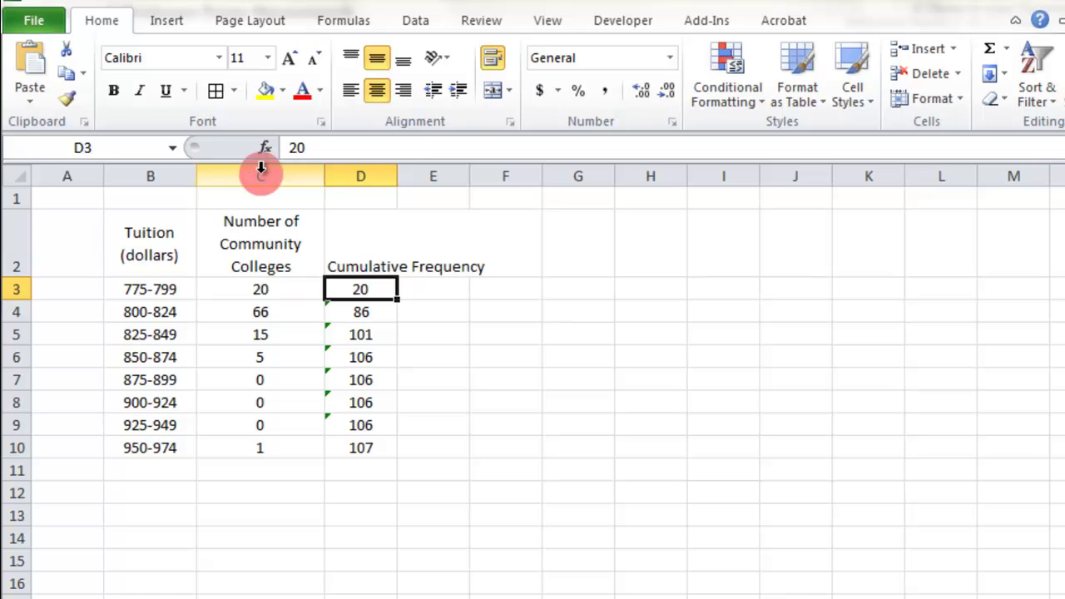
{"action": "left_click", "coordinate": [340, 238]}
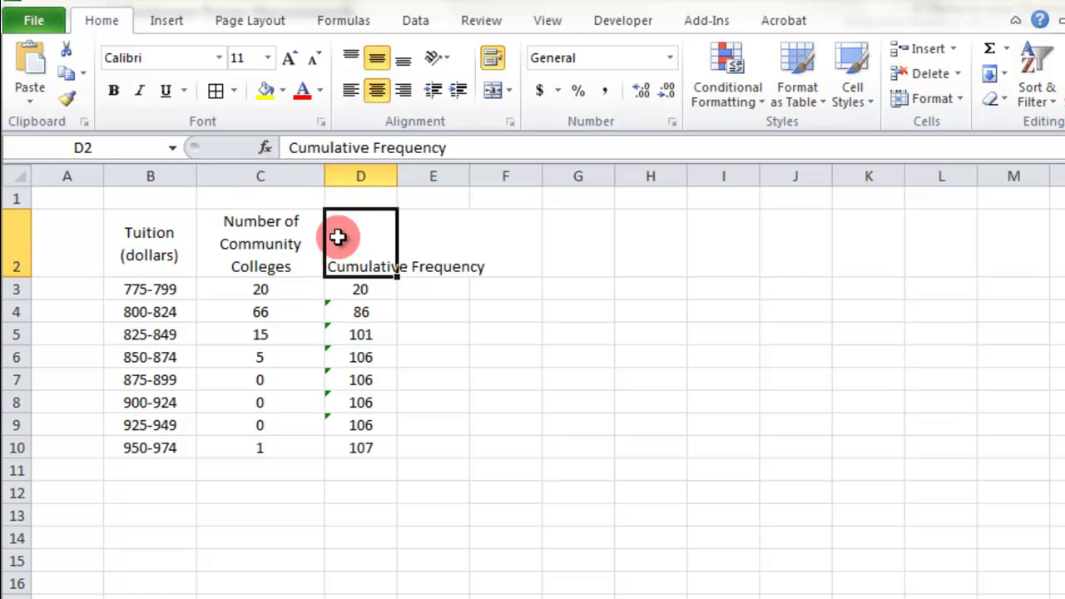
{"action": "left_click", "coordinate": [378, 90]}
{"action": "left_click", "coordinate": [493, 60]}
{"action": "left_click_drag", "start_coordinate": [398, 176], "coordinate": [426, 176]}
{"action": "left_click", "coordinate": [376, 59]}
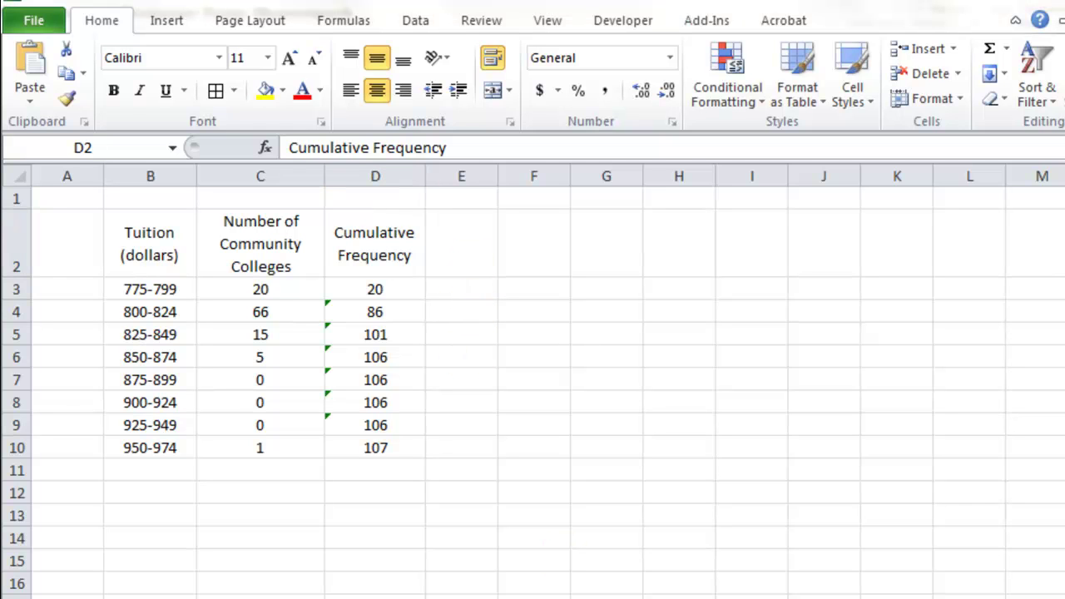
Step: Enter the heading 'relative Frequency' in E2
{"action": "left_click", "coordinate": [471, 258]}
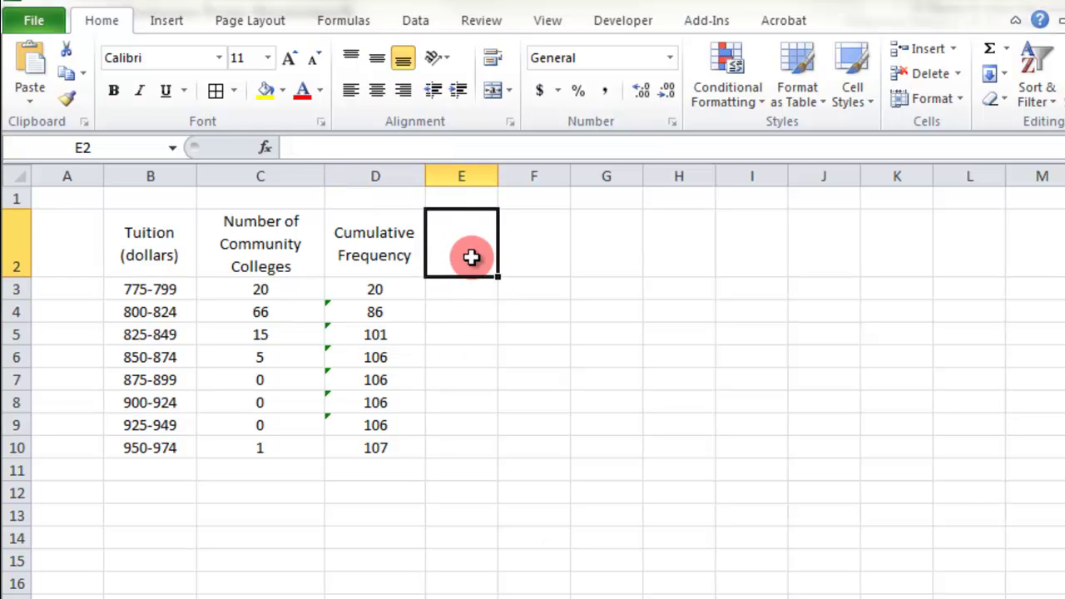
{"action": "type", "text": "re"}
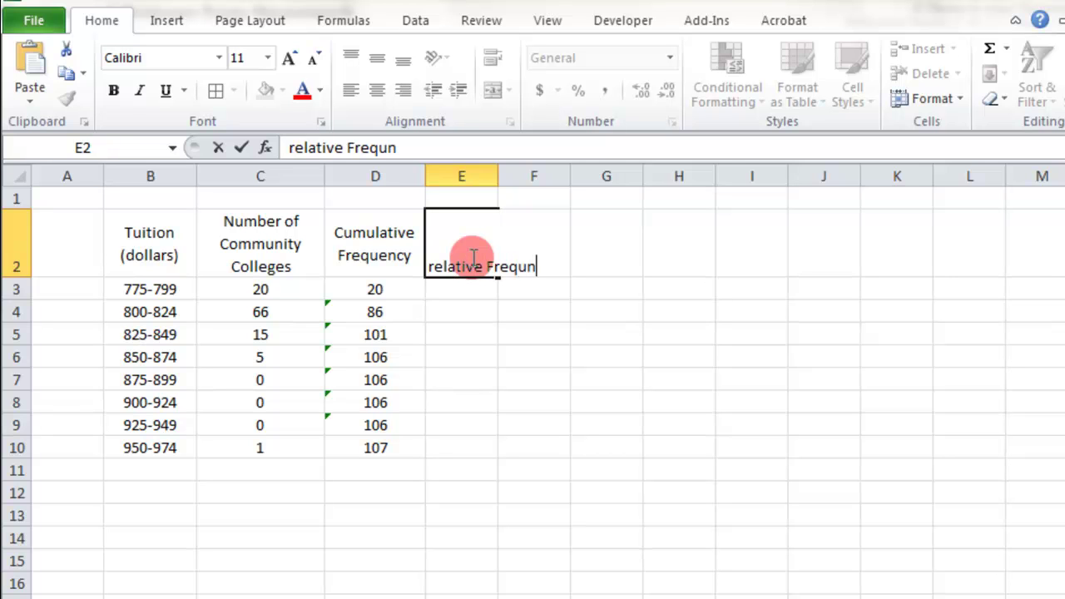
{"action": "type", "text": "lative Frequency"}
{"action": "key", "text": "Return"}
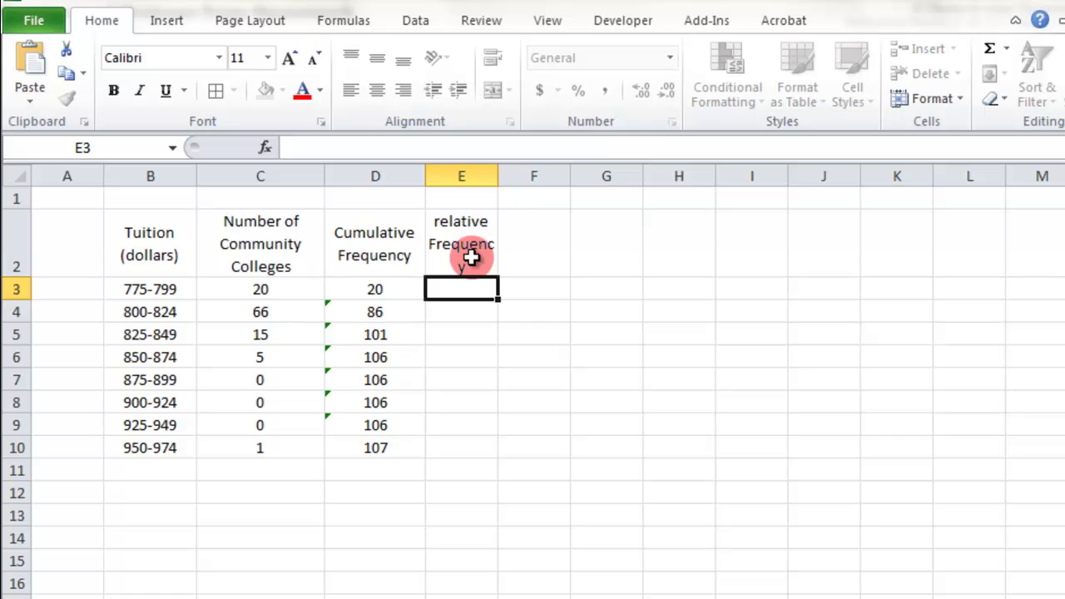
Step: Widen column E and total the counts with =SUM(C3:C10) in C12, giving 107
{"action": "left_click_drag", "start_coordinate": [500, 177], "coordinate": [512, 183]}
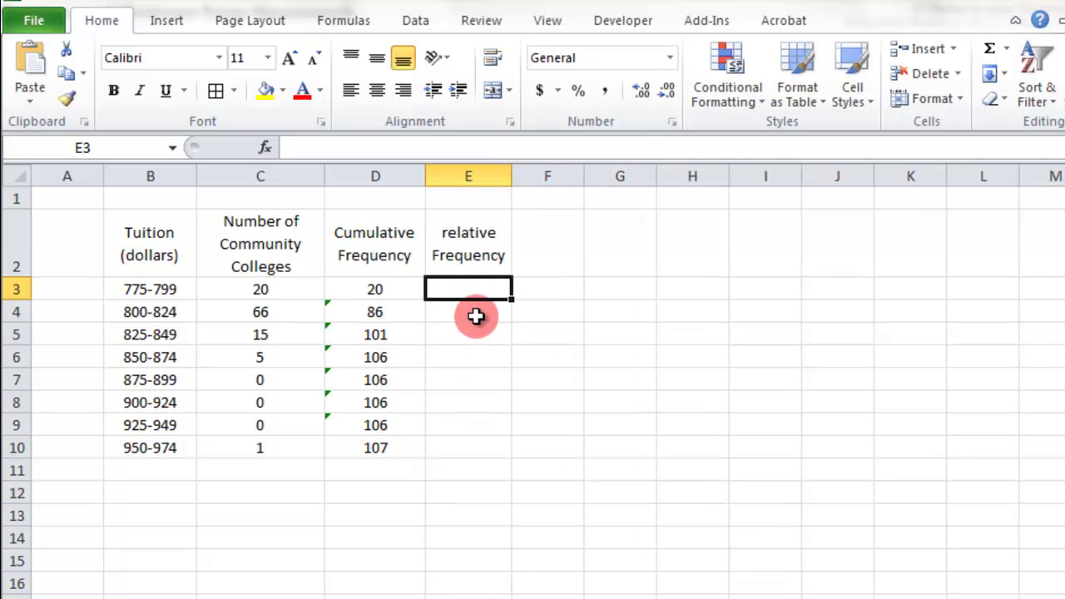
{"action": "left_click", "coordinate": [267, 493]}
{"action": "type", "text": "=S"}
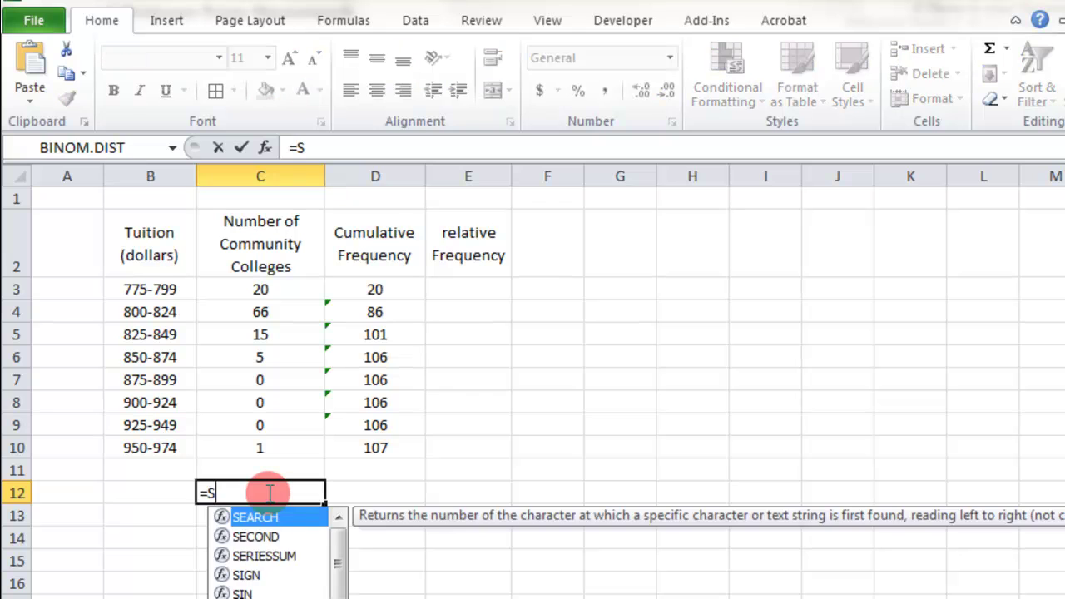
{"action": "type", "text": "UM("}
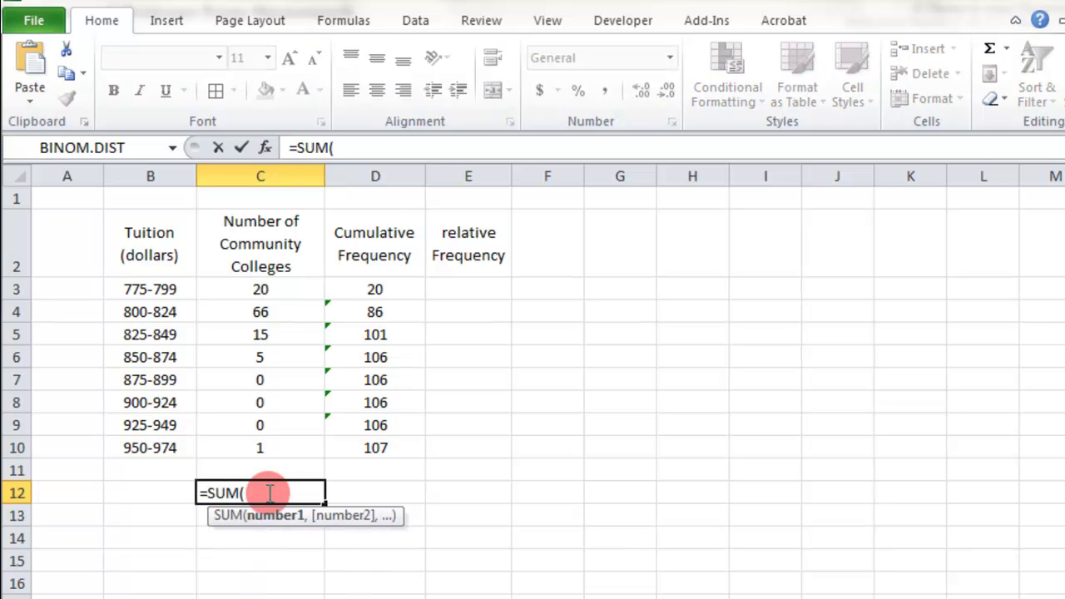
{"action": "left_click_drag", "start_coordinate": [266, 291], "coordinate": [268, 444]}
{"action": "key", "text": "Return"}
Step: Begin a relative frequency formula in E3
{"action": "left_click", "coordinate": [464, 285]}
{"action": "type", "text": "=S"}
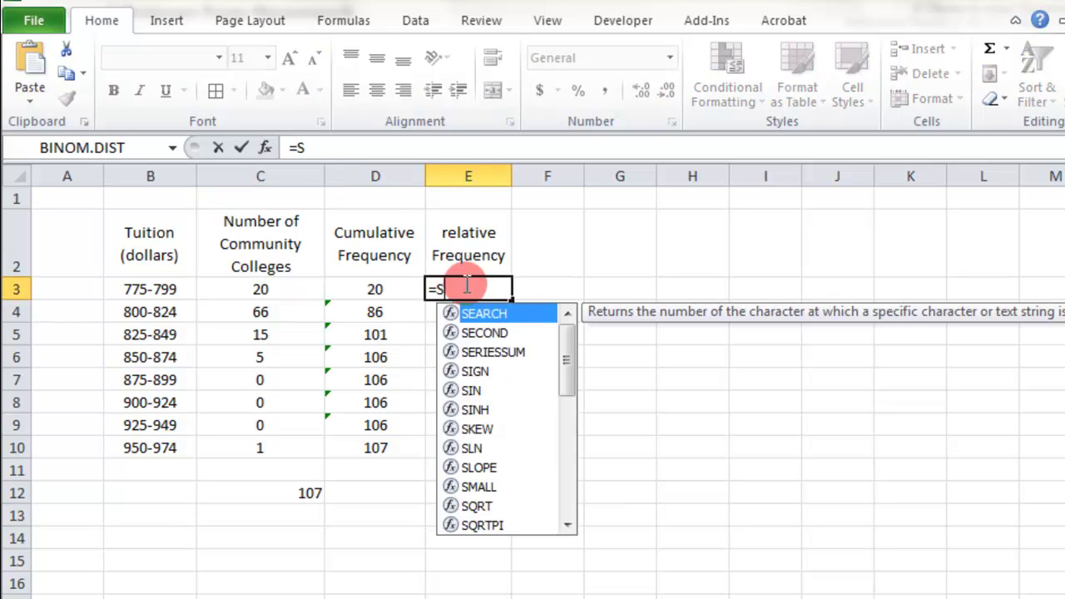
{"action": "key", "text": "BackSpace"}
Step: Enter the relative frequency formula =C3/C$12 in E3
{"action": "left_click", "coordinate": [265, 289]}
{"action": "left_click", "coordinate": [305, 493]}
{"action": "left_click", "coordinate": [473, 289]}
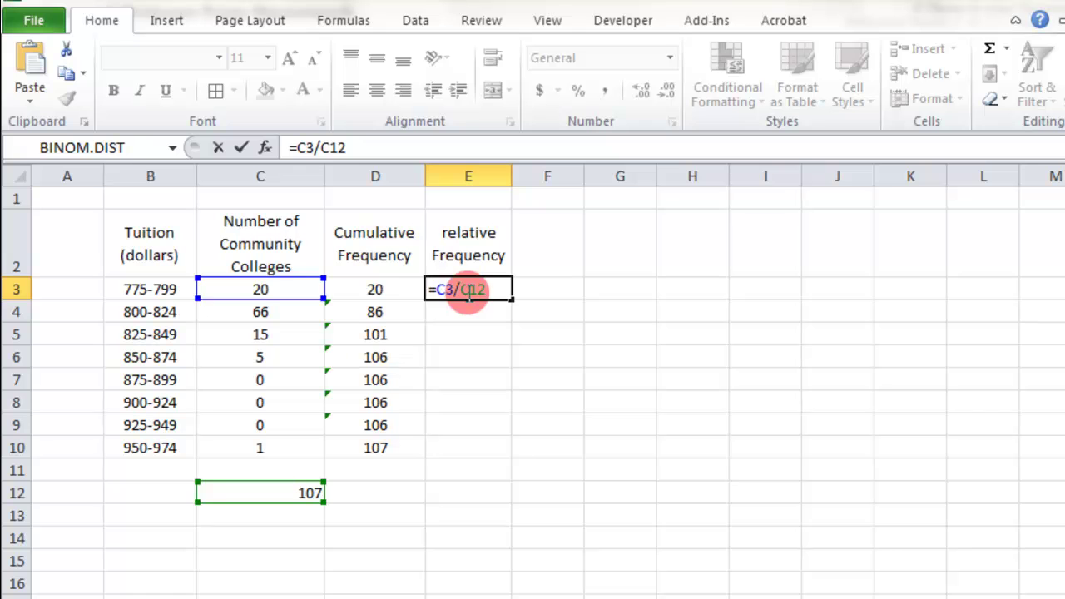
{"action": "key", "text": "Return"}
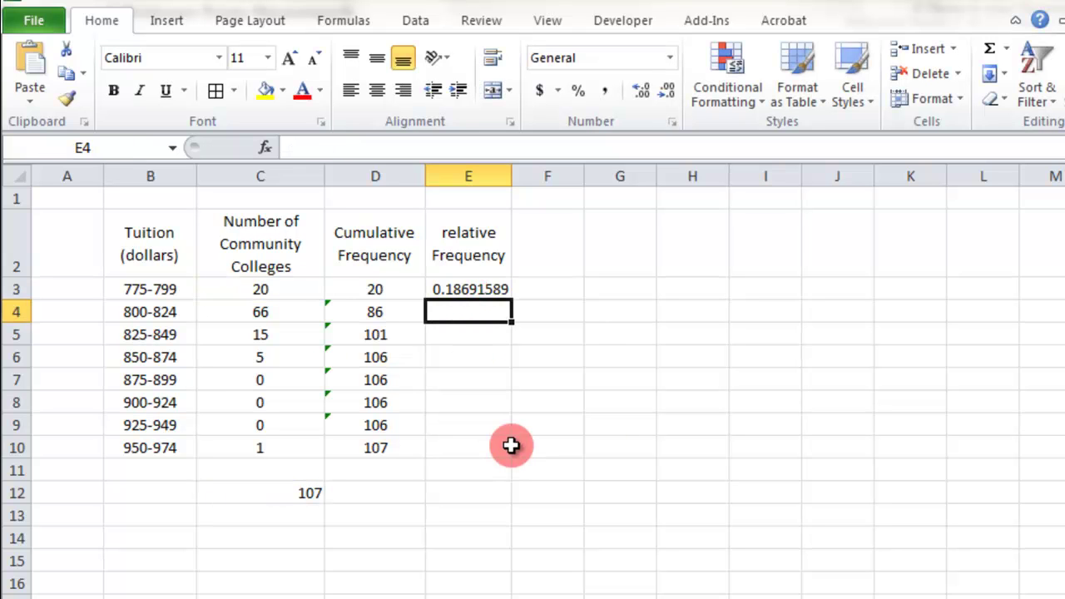
Step: Fill the formula down to E10 and centre the values horizontally and vertically
{"action": "left_click", "coordinate": [502, 296]}
{"action": "left_click_drag", "start_coordinate": [512, 299], "coordinate": [502, 452]}
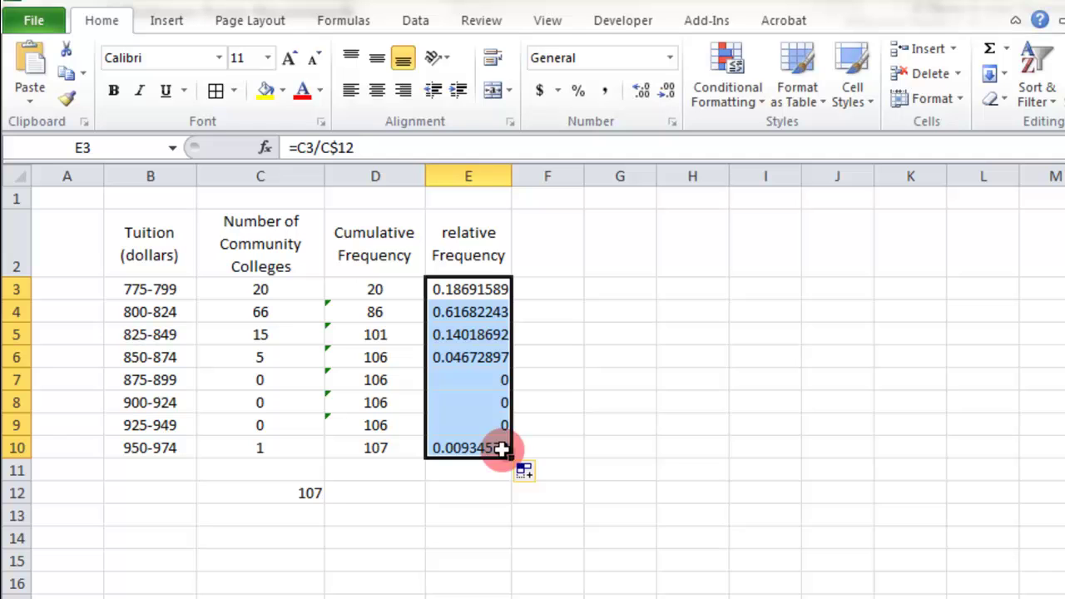
{"action": "left_click", "coordinate": [377, 89]}
{"action": "left_click", "coordinate": [376, 58]}
{"action": "left_click", "coordinate": [550, 285]}
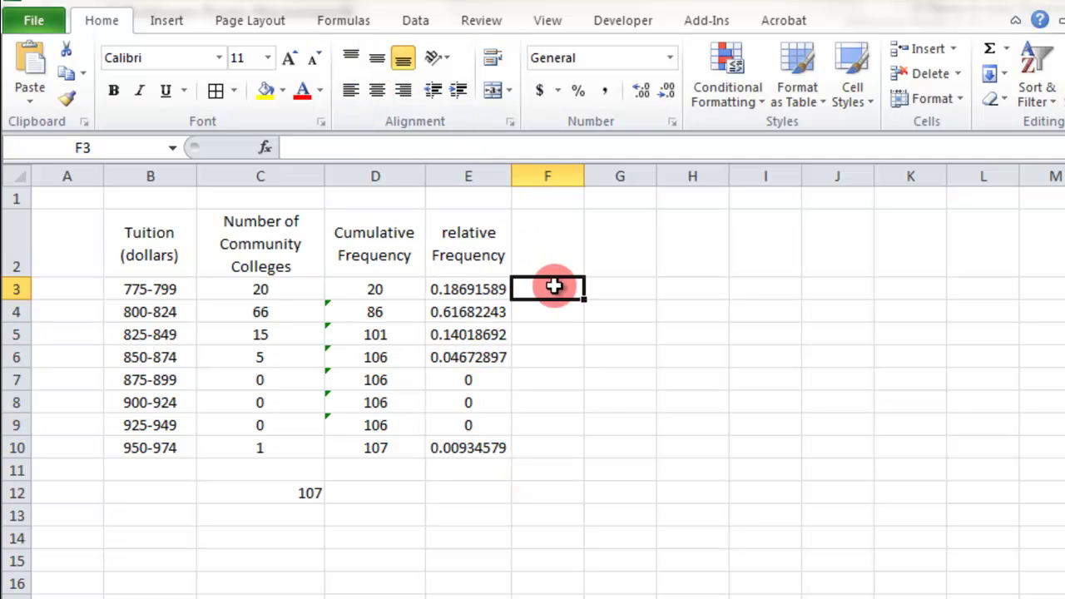
{"action": "key", "text": "Down"}
{"action": "key", "text": "Down"}
{"action": "key", "text": "Down"}
{"action": "key", "text": "Down"}
{"action": "key", "text": "Down"}
Step: Enter the heading 'Cumulative Relative' in F2 and widen column F to fit it
{"action": "left_click", "coordinate": [558, 290]}
{"action": "left_click", "coordinate": [553, 261]}
{"action": "type", "text": "Cumulative R"}
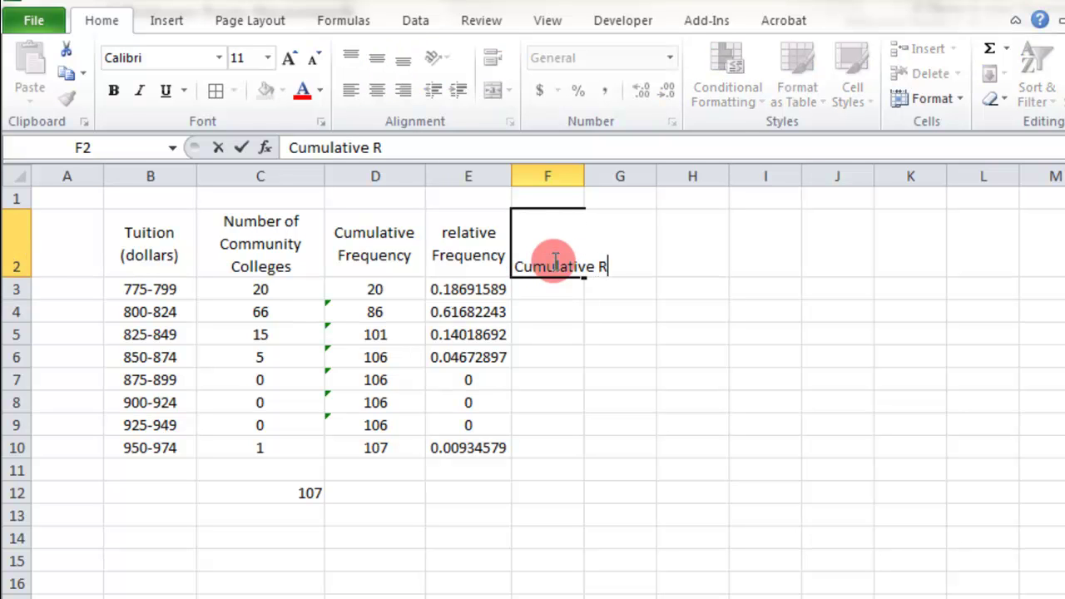
{"action": "type", "text": "elative"}
{"action": "key", "text": "Return"}
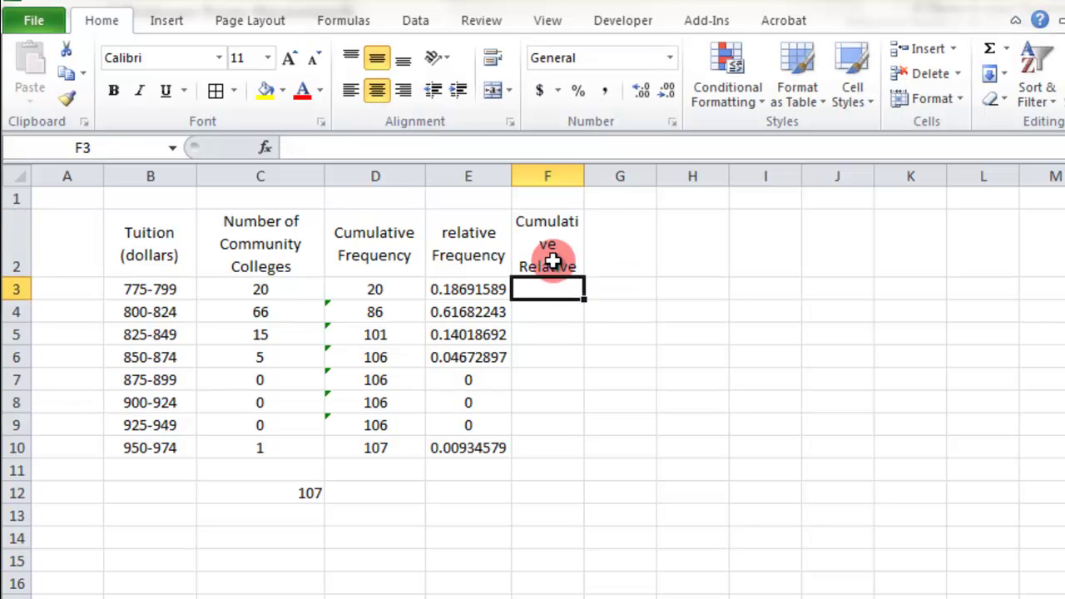
{"action": "left_click_drag", "start_coordinate": [584, 177], "coordinate": [603, 178]}
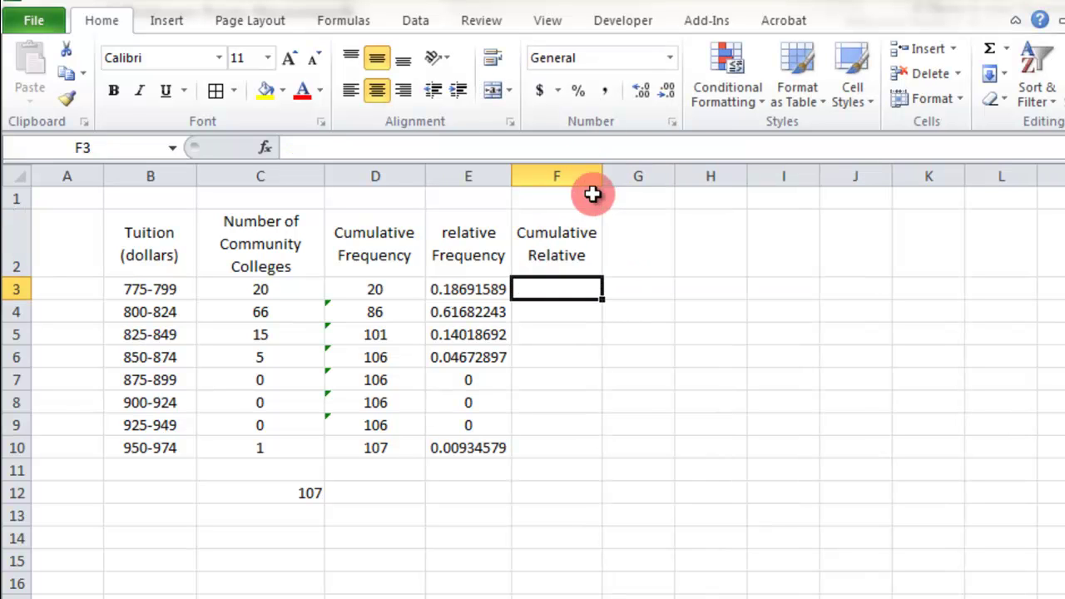
{"action": "left_click", "coordinate": [490, 292]}
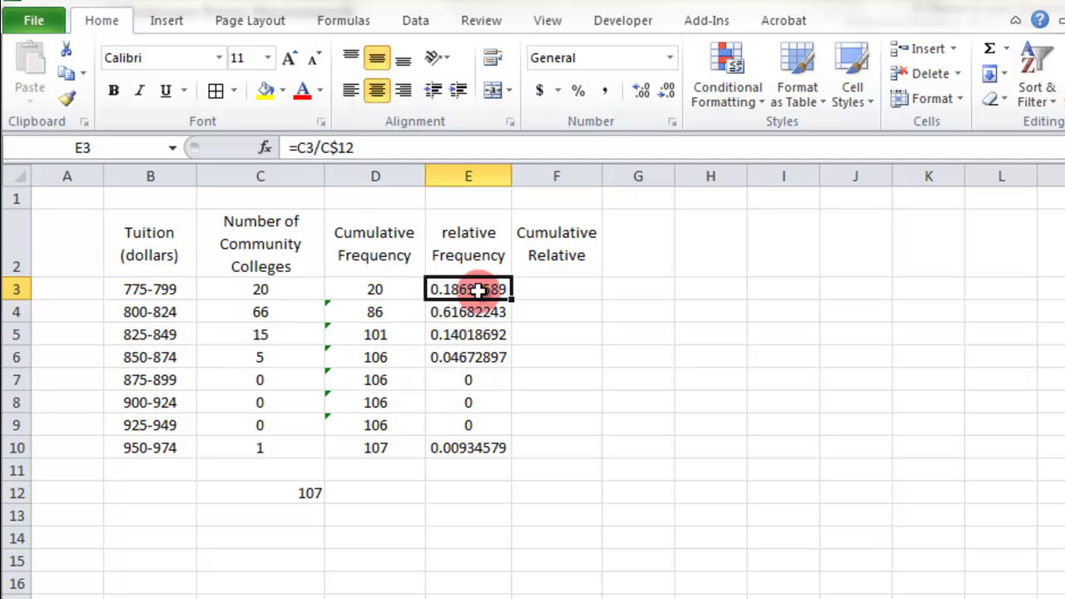
Step: Paste the value 0.18691589 from E3 into F3 as a value only
{"action": "key", "text": "ctrl+c"}
{"action": "left_click", "coordinate": [550, 283]}
{"action": "right_click", "coordinate": [551, 283]}
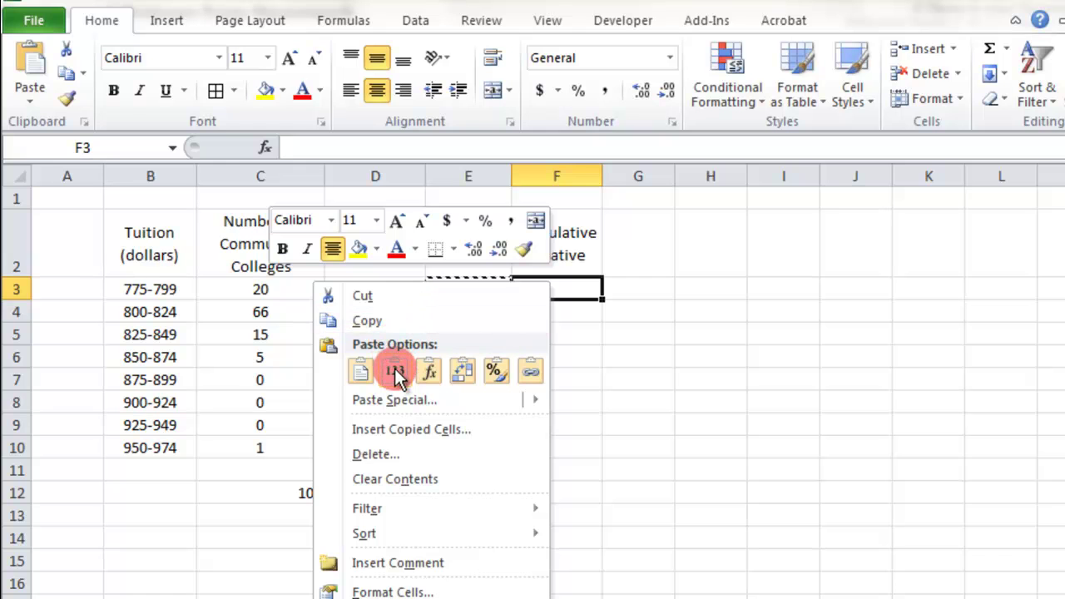
{"action": "left_click", "coordinate": [398, 371]}
{"action": "left_click", "coordinate": [745, 269]}
Step: Enter the running total =SUM(E3:E4) in F4
{"action": "left_click", "coordinate": [563, 309]}
{"action": "double_click", "coordinate": [569, 313]}
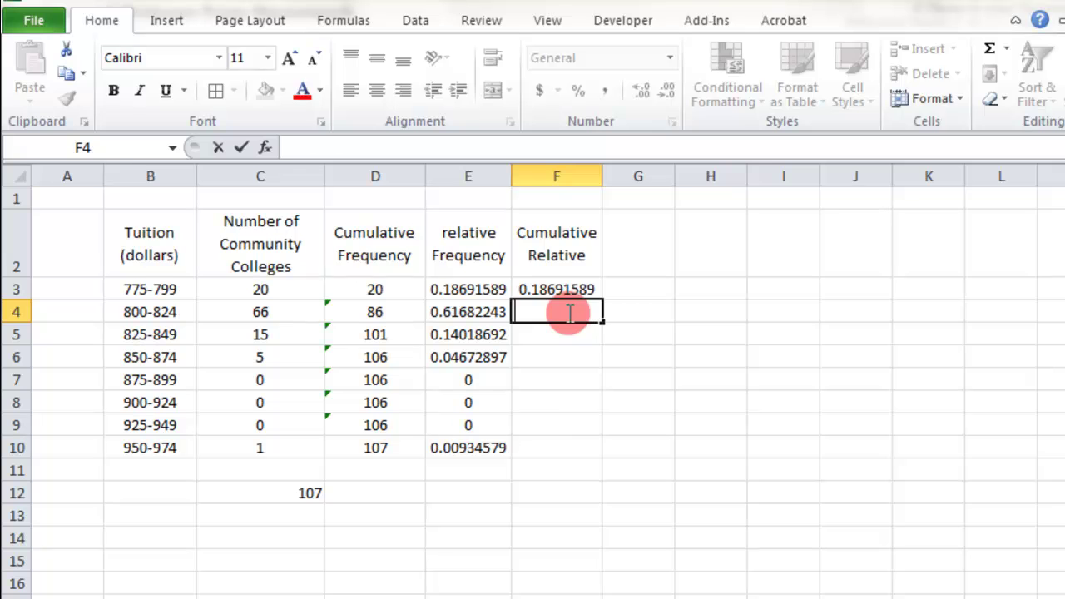
{"action": "type", "text": "=SUM("}
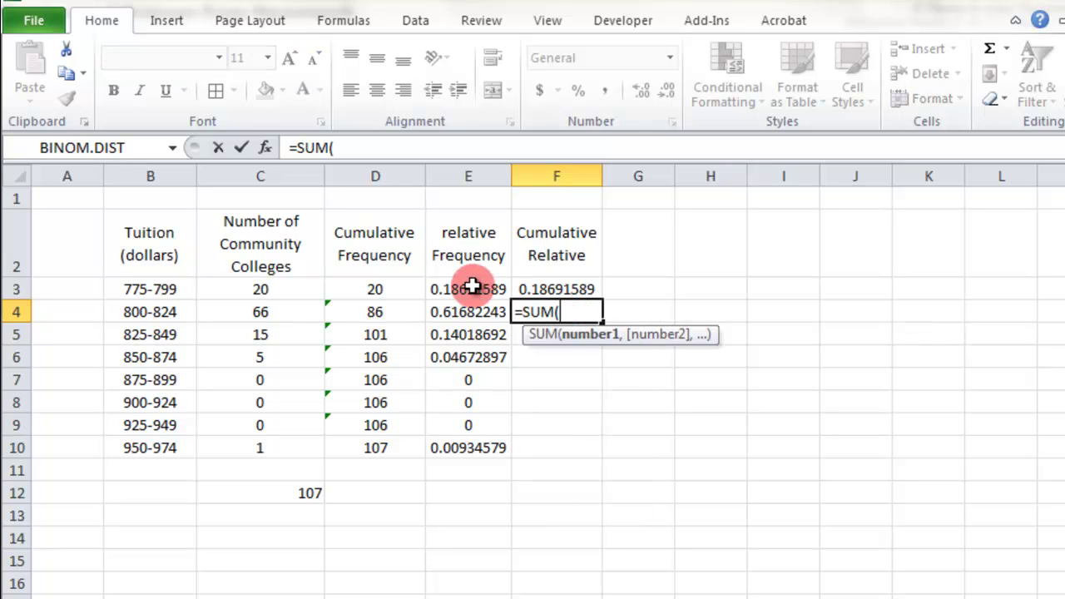
{"action": "left_click_drag", "start_coordinate": [474, 284], "coordinate": [481, 310]}
{"action": "key", "text": "Return"}
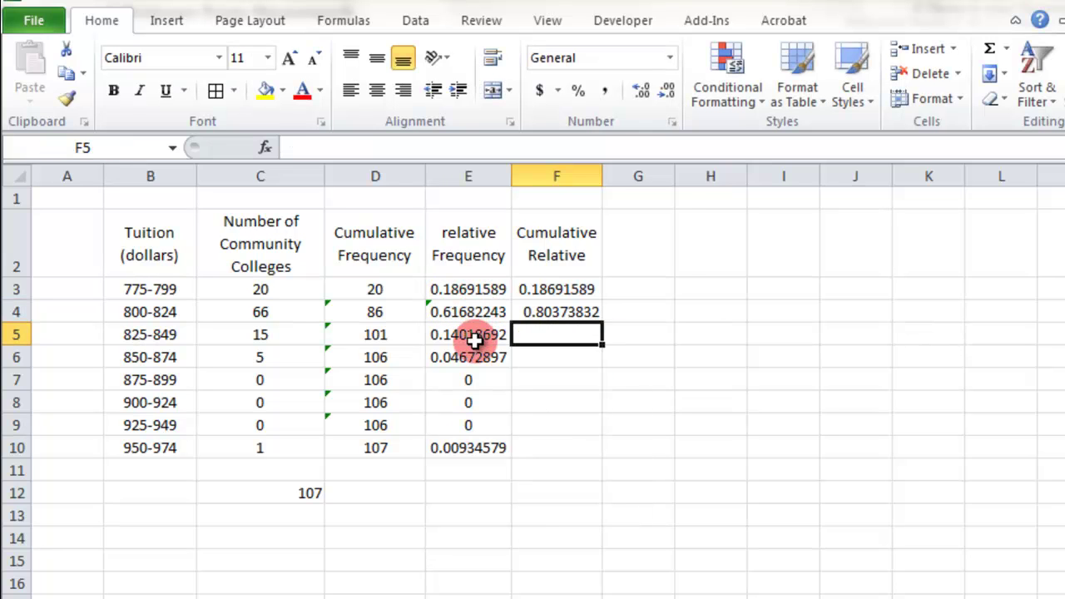
Step: Add running totals =SUM(E3:E5) and =SUM(E3:E10), reaching 1
{"action": "type", "text": "=S"}
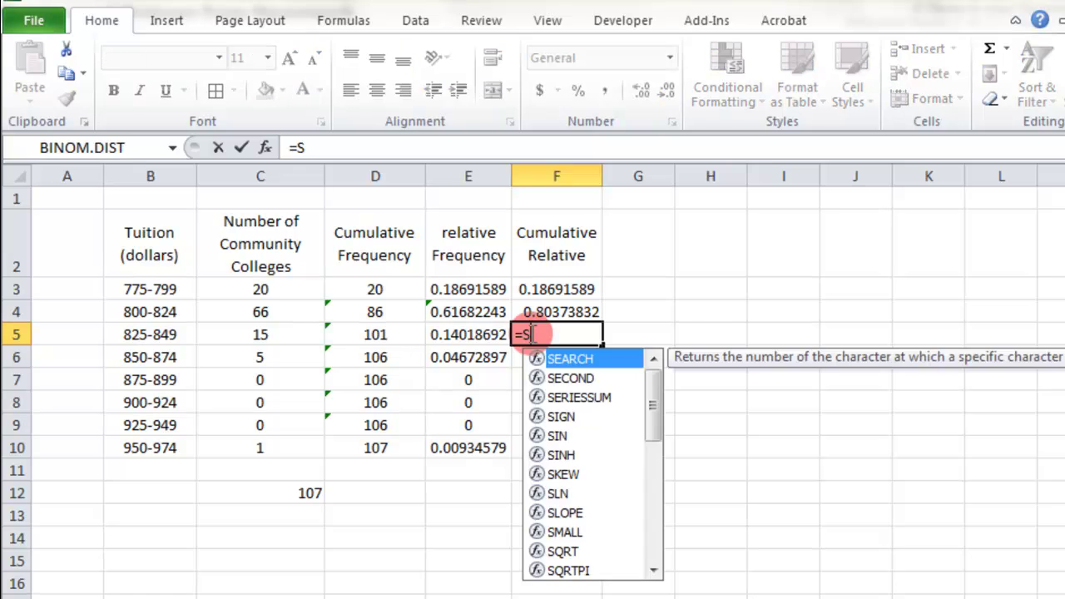
{"action": "type", "text": "UM("}
{"action": "left_click_drag", "start_coordinate": [466, 287], "coordinate": [487, 333]}
{"action": "key", "text": "Return"}
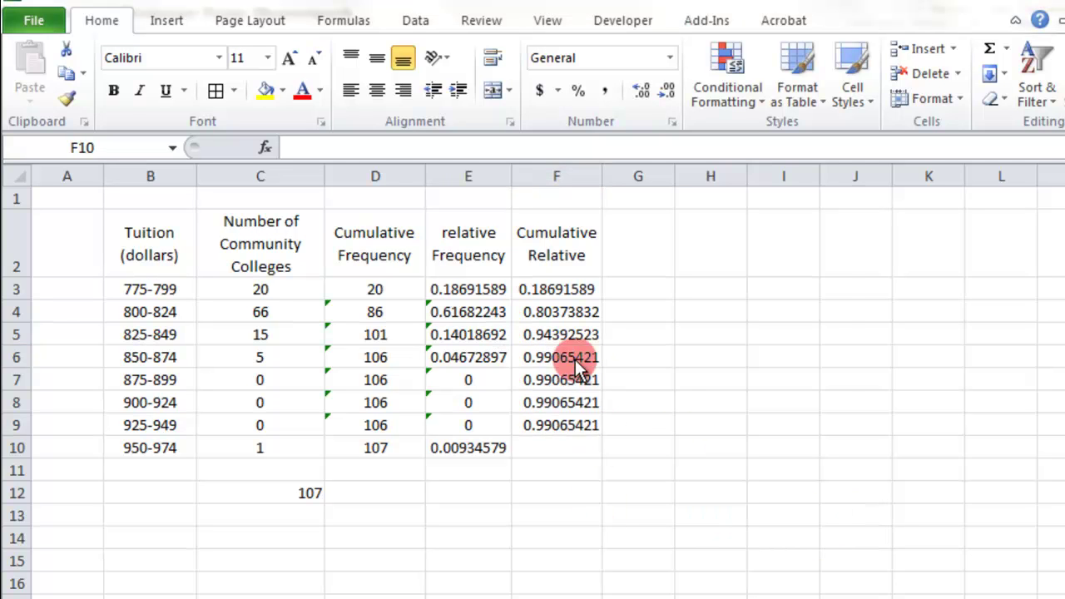
{"action": "type", "text": "=SUM("}
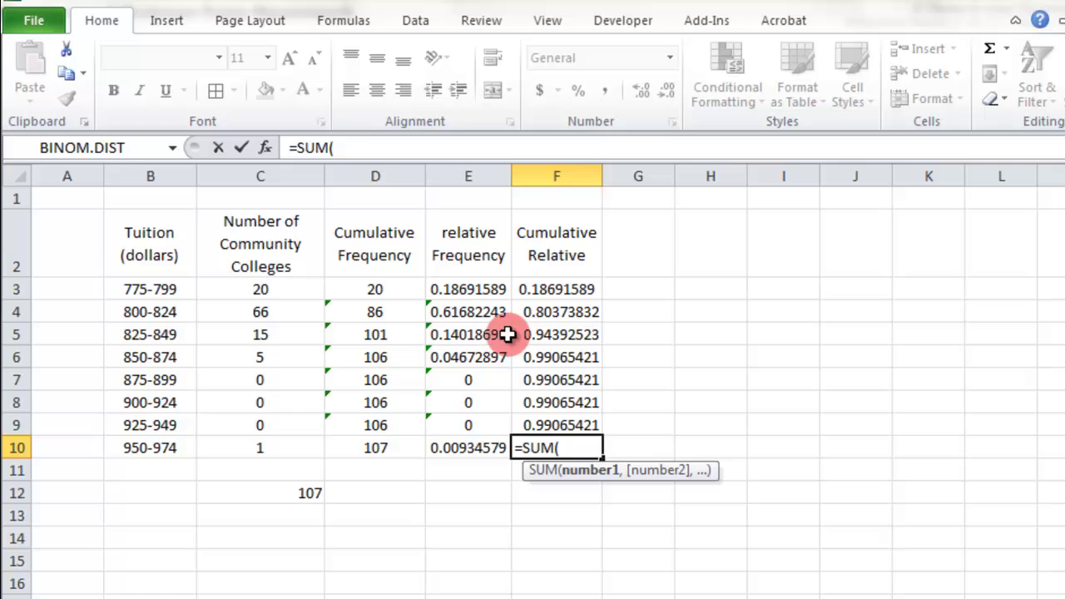
{"action": "left_click_drag", "start_coordinate": [492, 289], "coordinate": [487, 452]}
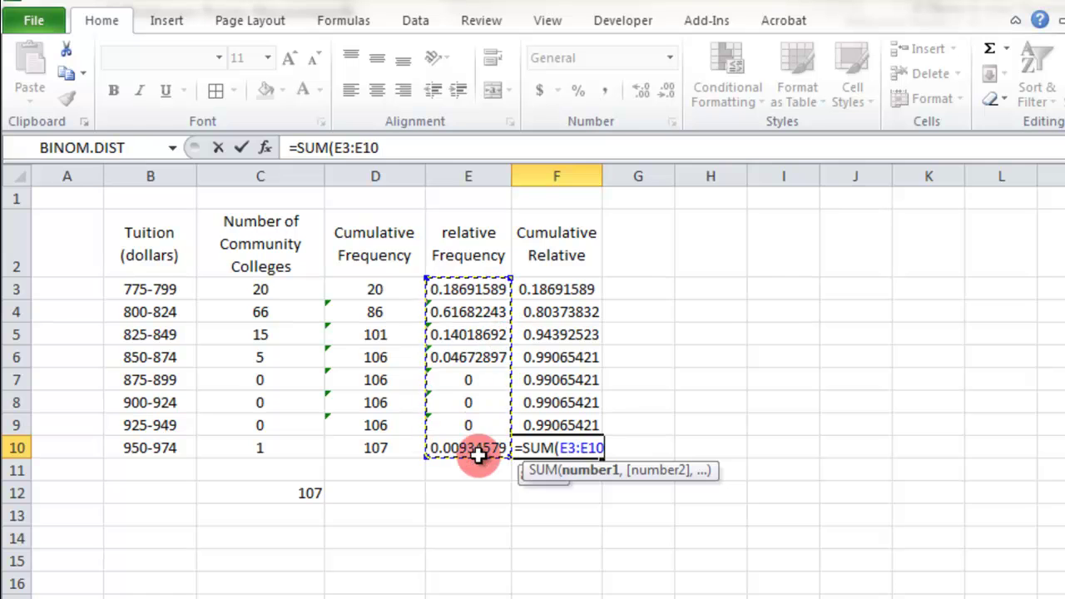
{"action": "key", "text": "Return"}
Step: Check the running-total formulas and centre the values in F3:F10
{"action": "left_click_drag", "start_coordinate": [580, 290], "coordinate": [583, 452]}
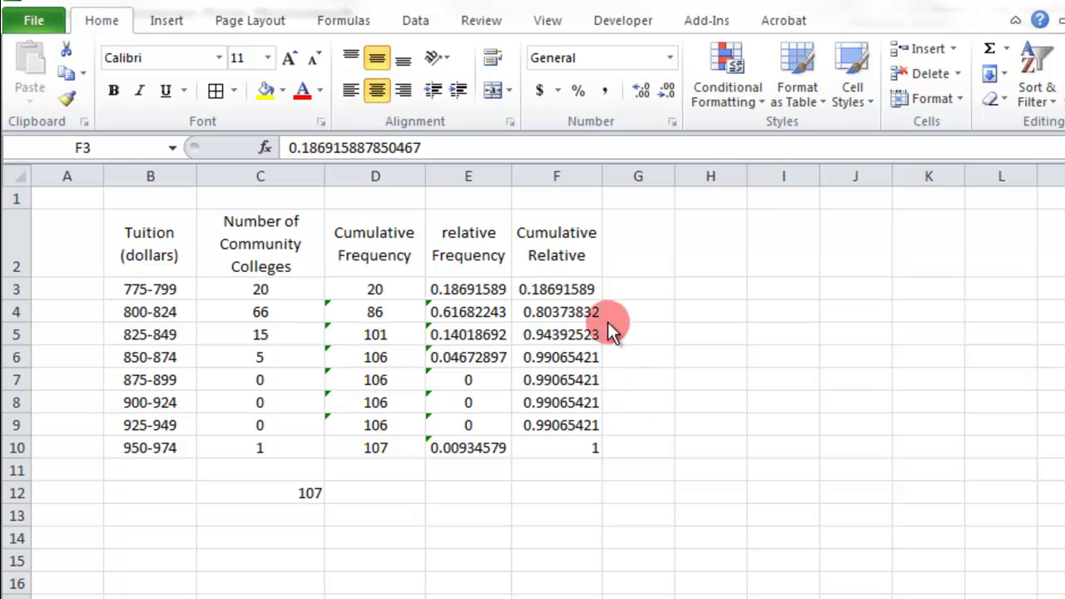
{"action": "double_click", "coordinate": [549, 285]}
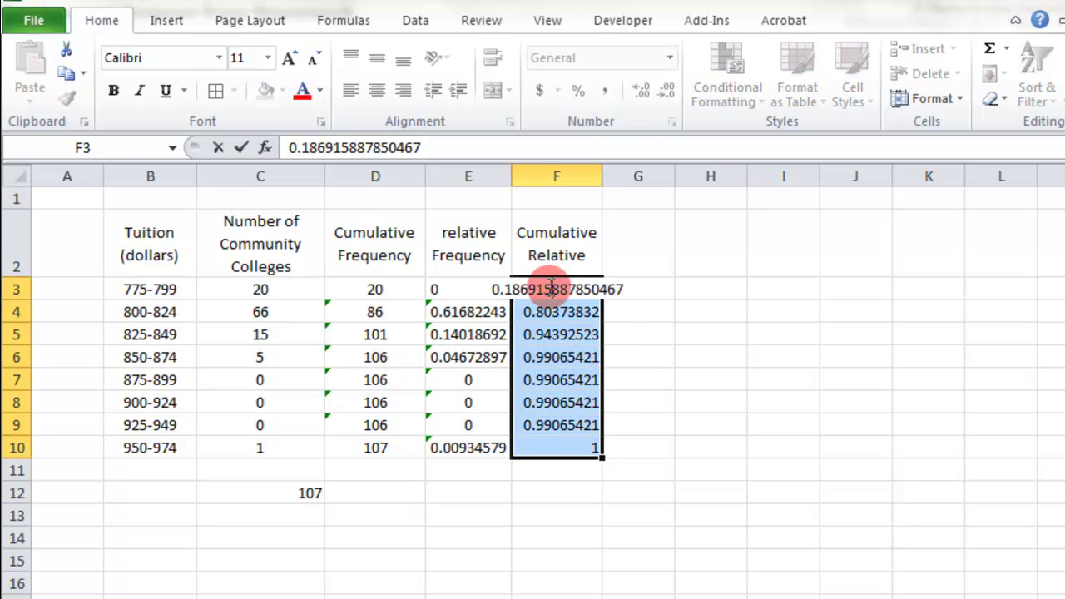
{"action": "left_click", "coordinate": [562, 333]}
{"action": "left_click_drag", "start_coordinate": [566, 283], "coordinate": [575, 441]}
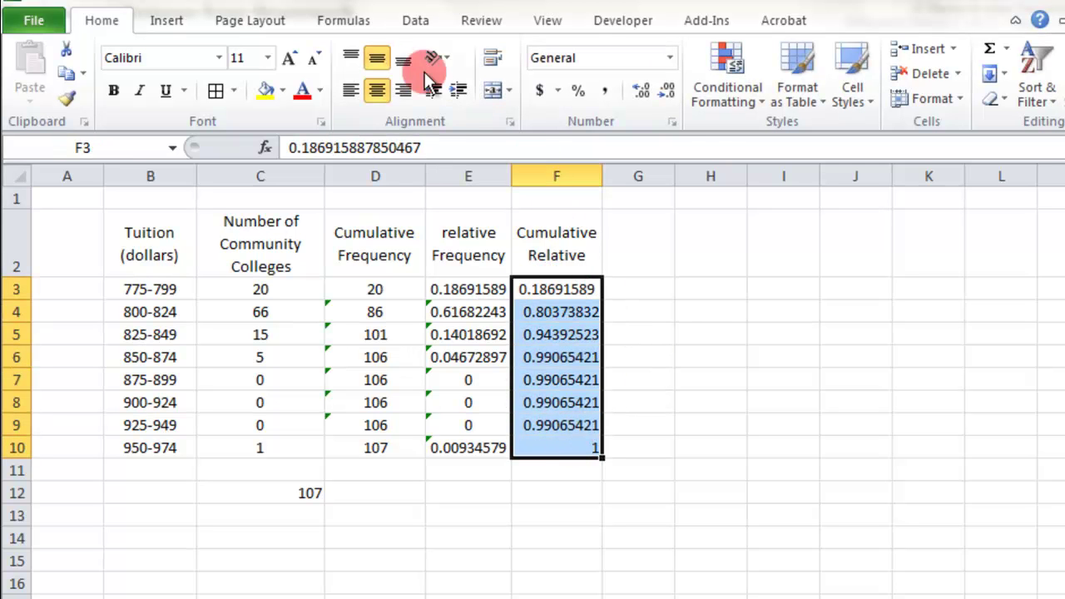
{"action": "left_click", "coordinate": [387, 93]}
{"action": "left_click", "coordinate": [736, 307]}
{"action": "left_click", "coordinate": [681, 468]}
{"action": "left_click", "coordinate": [629, 520]}
{"action": "left_click_drag", "start_coordinate": [478, 288], "coordinate": [573, 447]}
Step: Format E3:F10 as Number with 3 decimal places, e.g. 0.187 and 1.000
{"action": "right_click", "coordinate": [566, 404]}
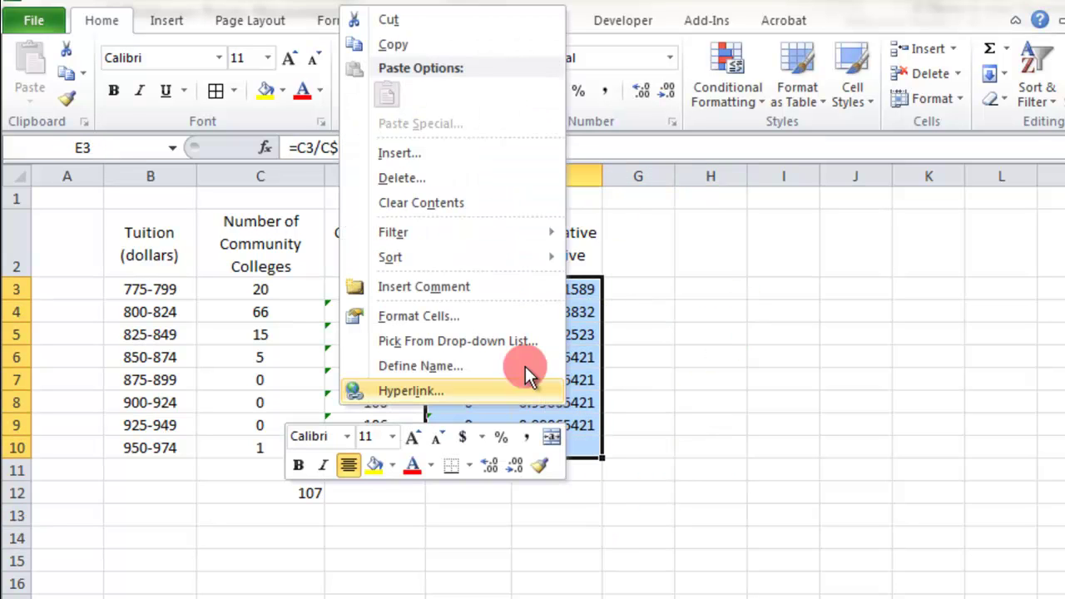
{"action": "left_click", "coordinate": [451, 321]}
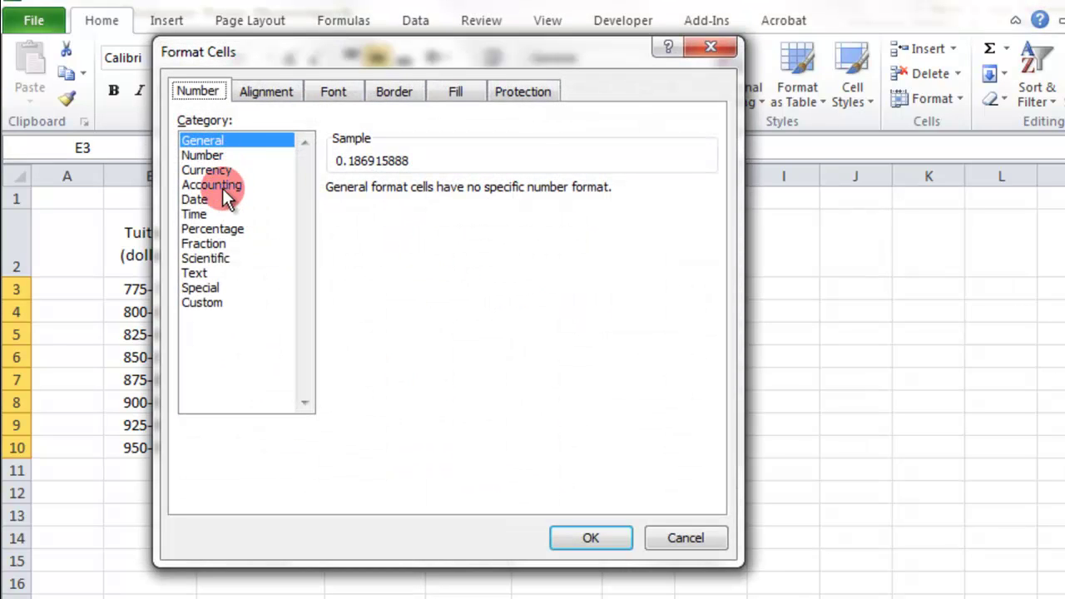
{"action": "left_click", "coordinate": [205, 156]}
{"action": "left_click", "coordinate": [475, 186]}
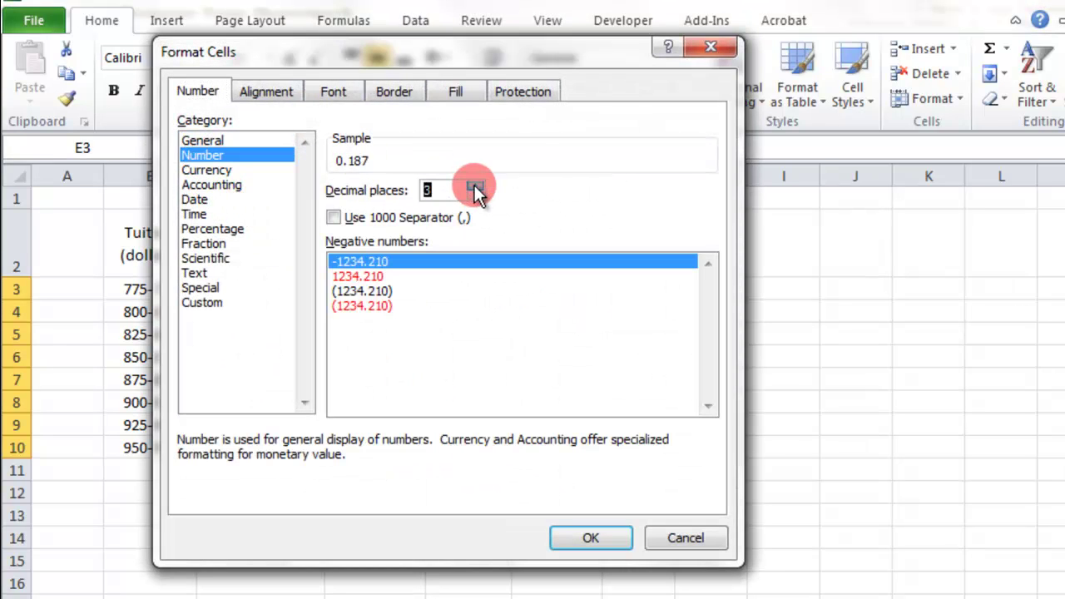
{"action": "left_click", "coordinate": [475, 193]}
{"action": "left_click", "coordinate": [586, 540]}
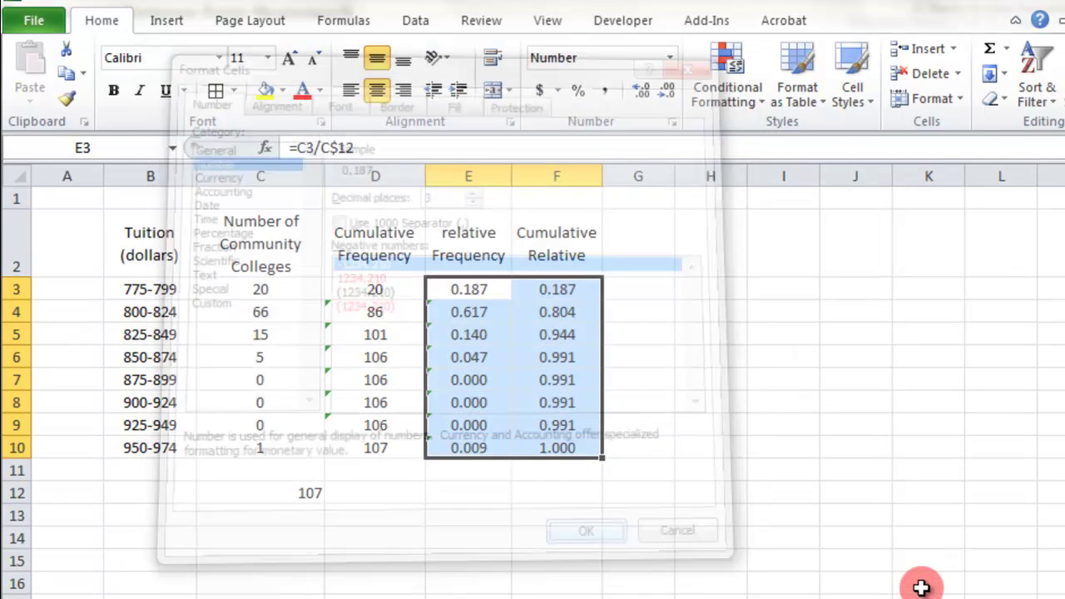
{"action": "left_click", "coordinate": [837, 467]}
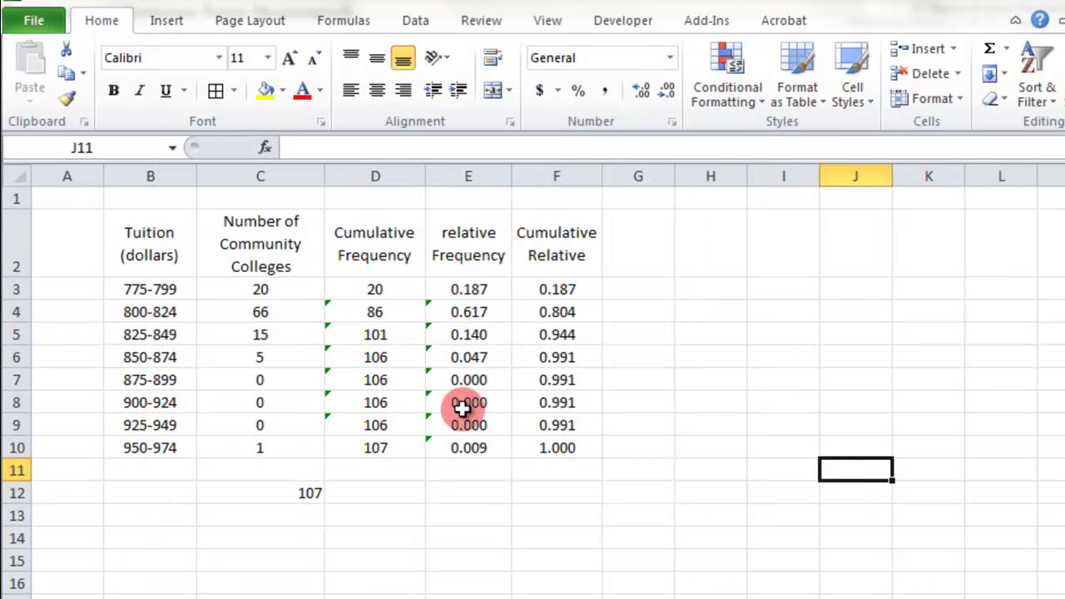